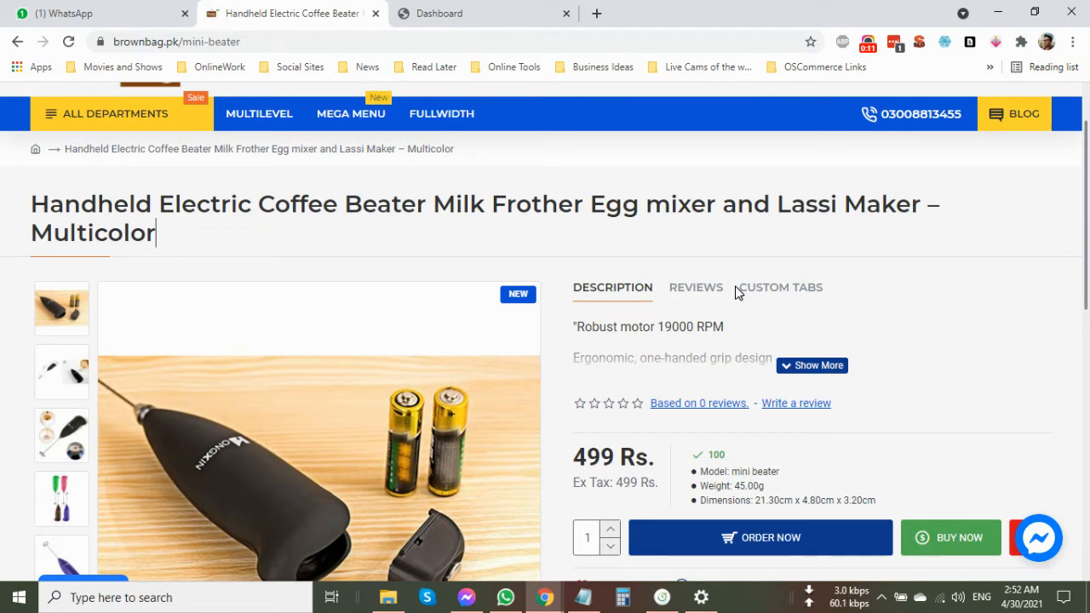
Open the Handheld Electric Coffee Beater product for editing from the store admin's catalog product list.
scroll(669, 340, down, 2)
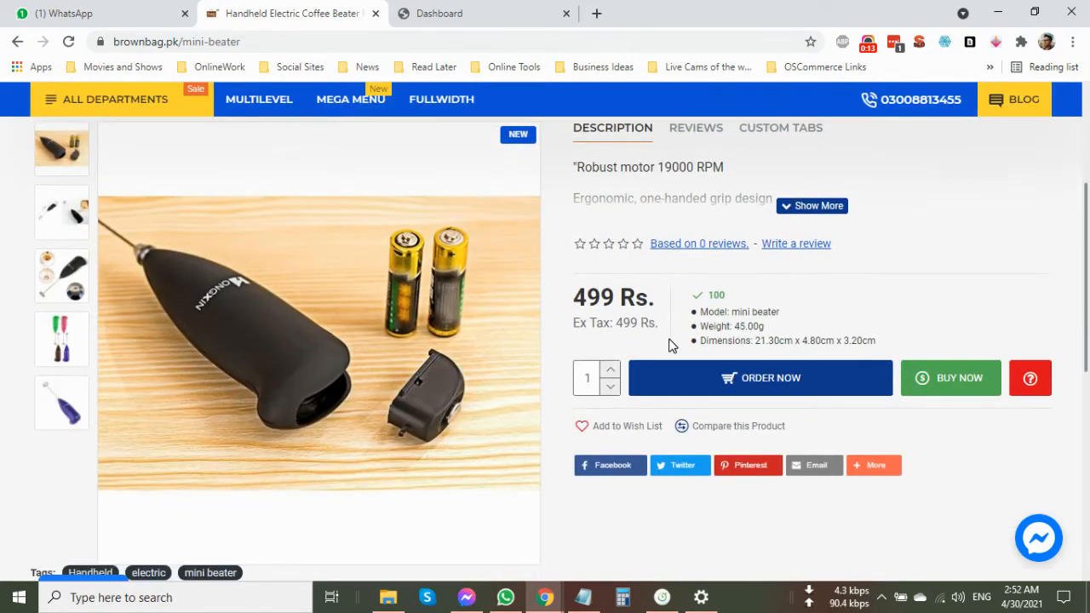
scroll(700, 338, up, 1)
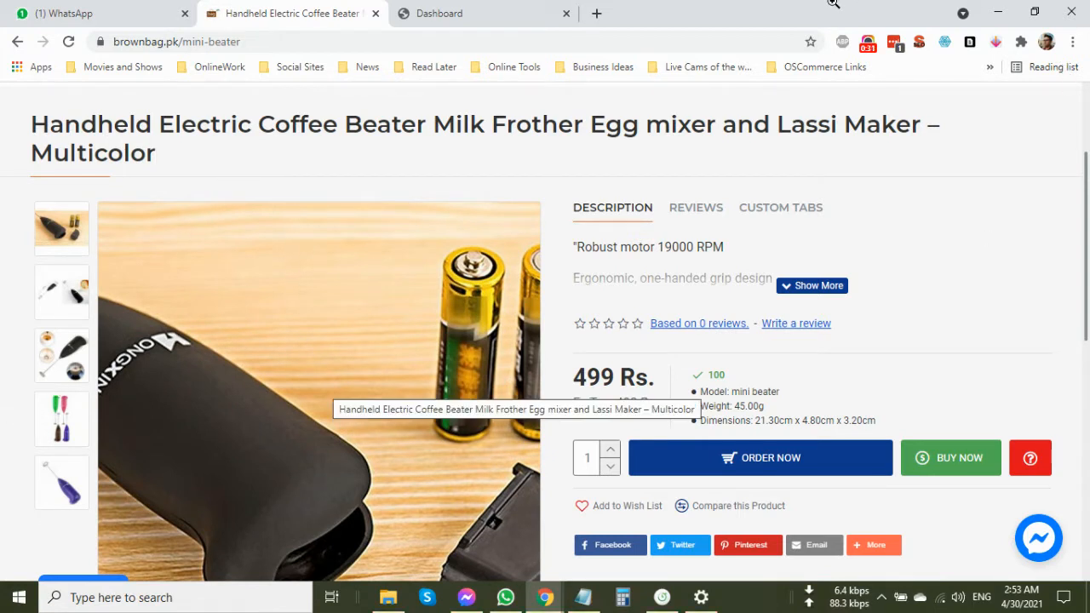
click(467, 13)
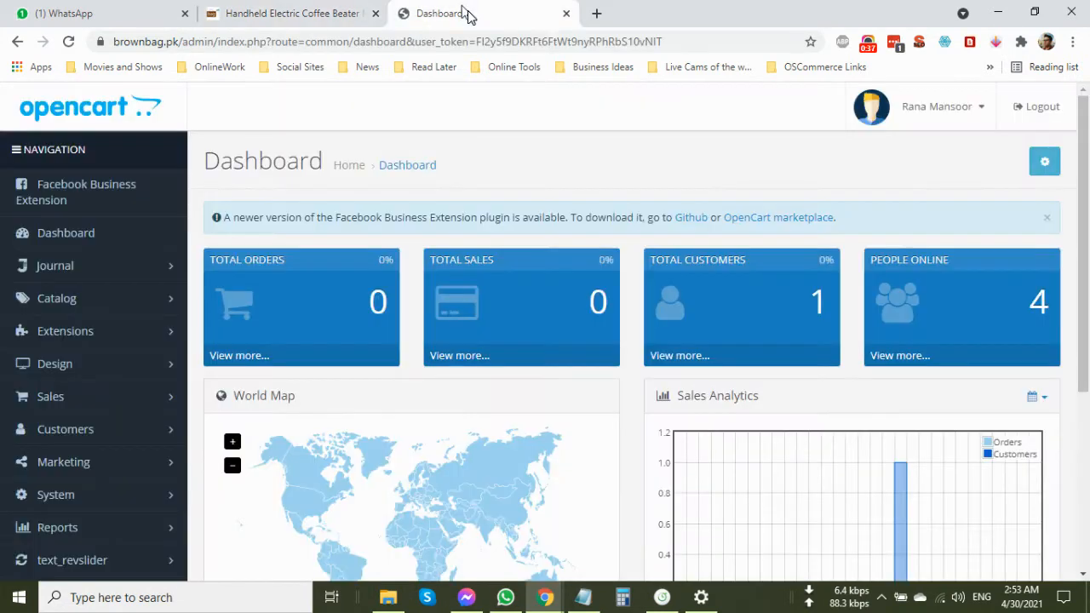
click(90, 299)
click(108, 360)
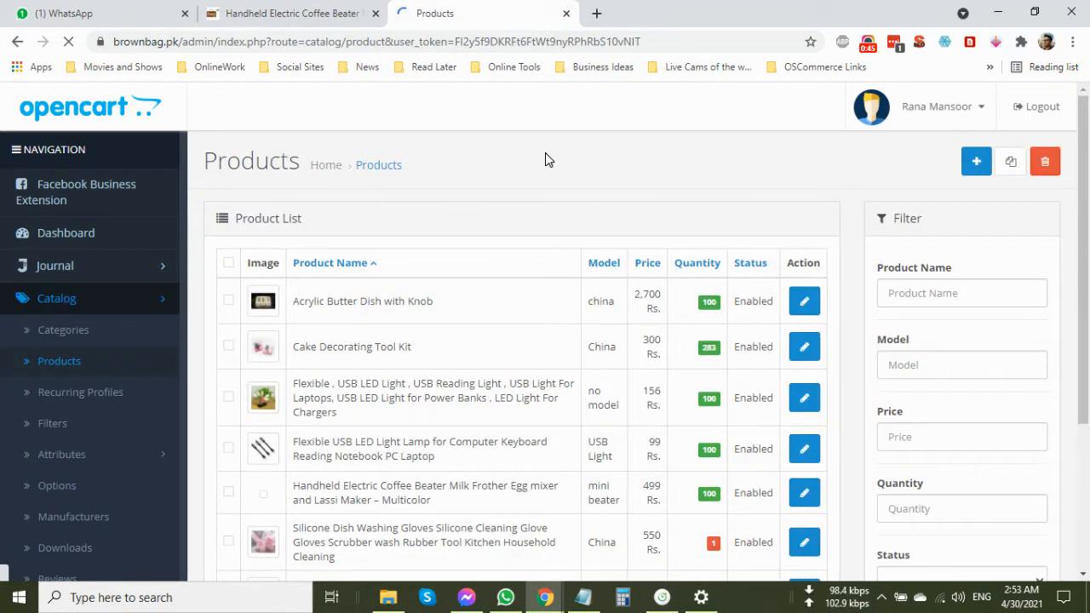
scroll(476, 294, down, 3)
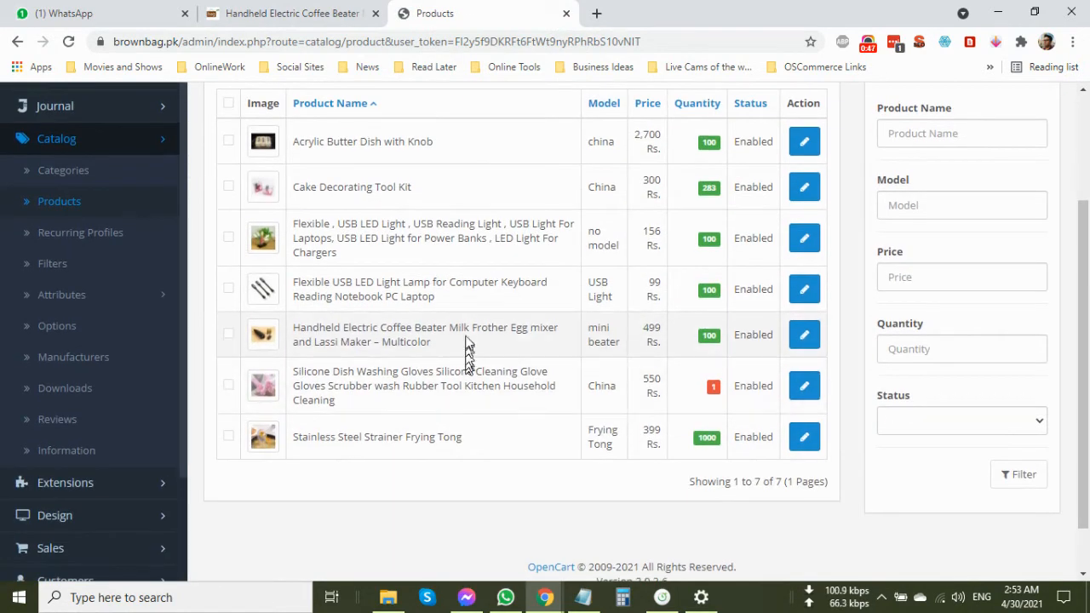
click(794, 336)
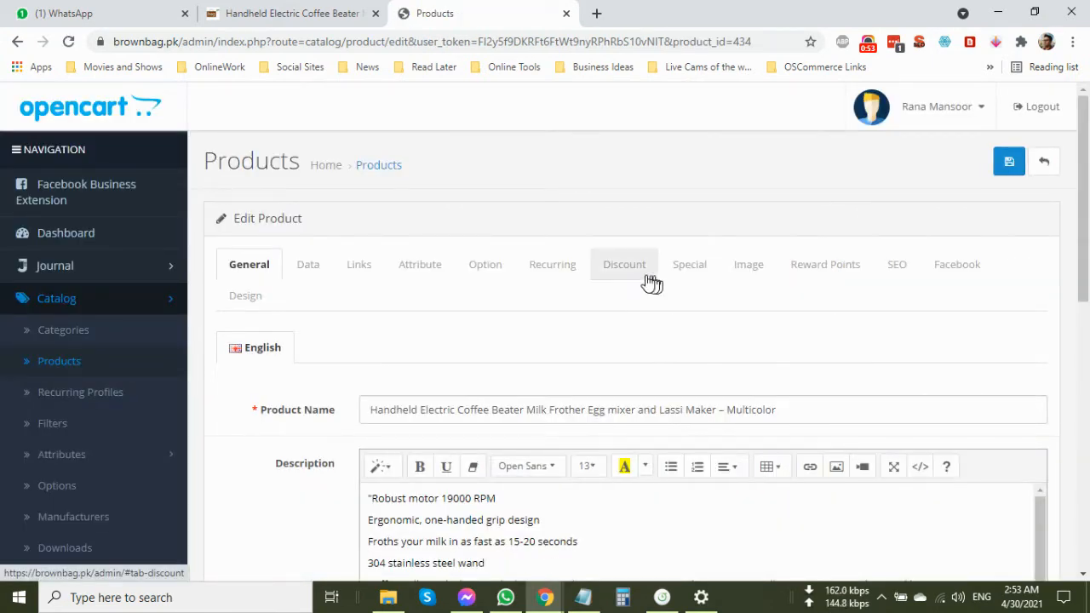
Add the Color option to the product and keep it required.
click(503, 274)
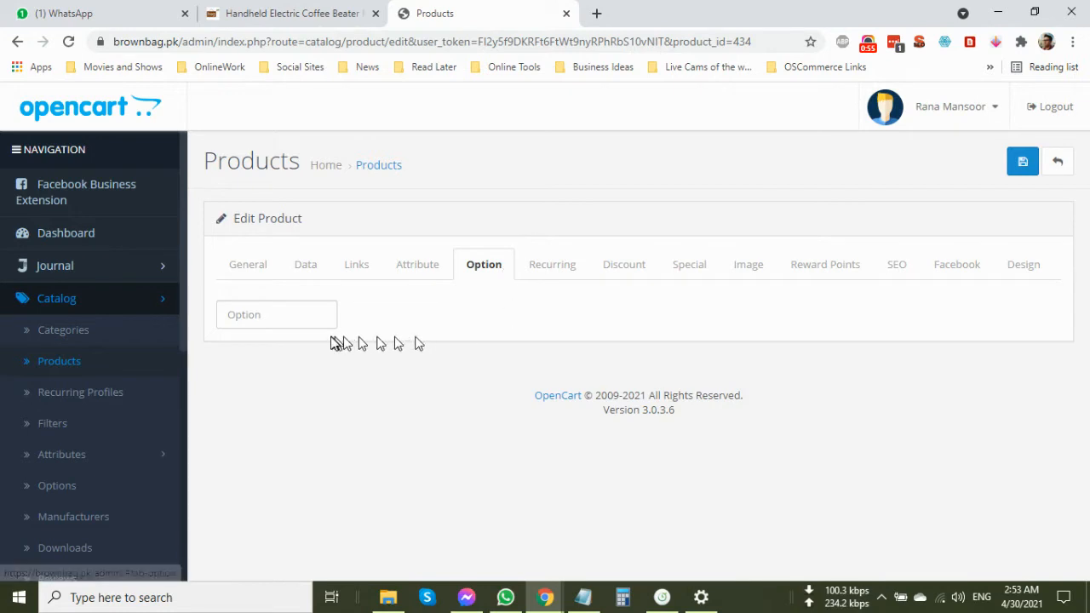
click(297, 314)
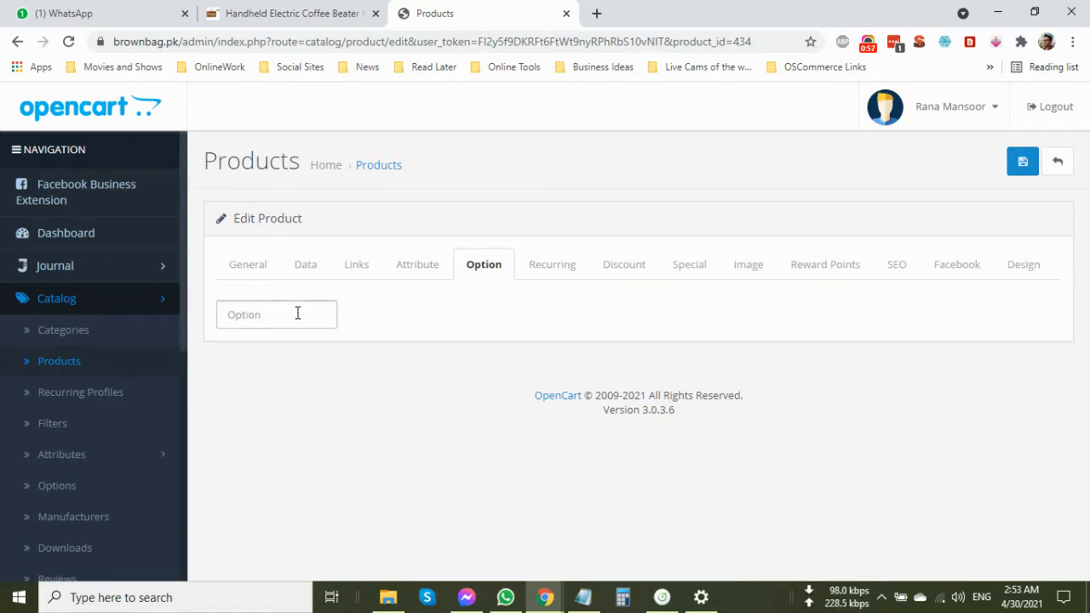
text(colo)
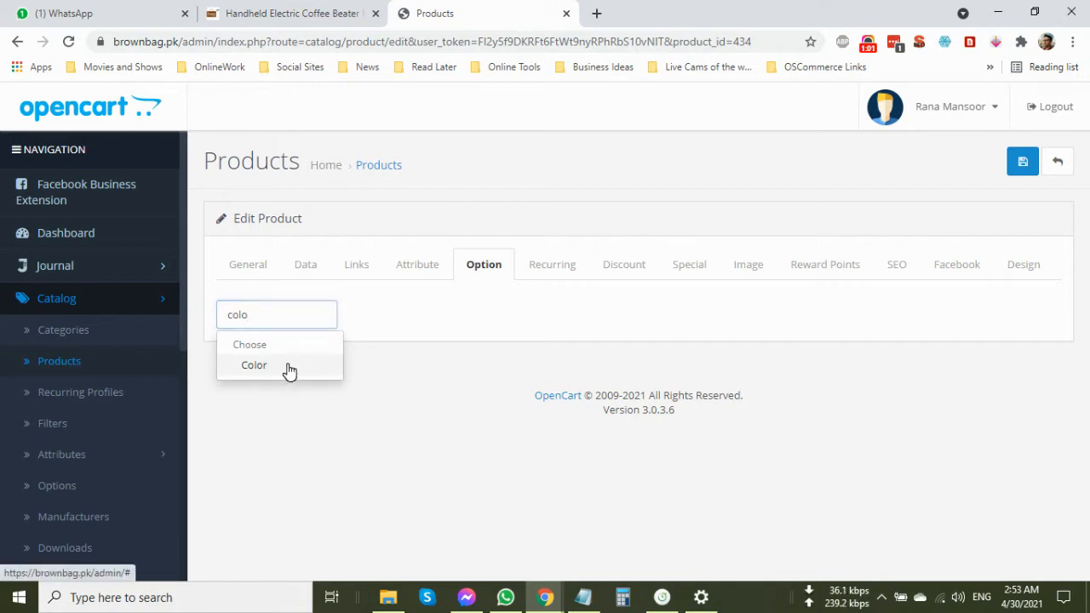
click(288, 368)
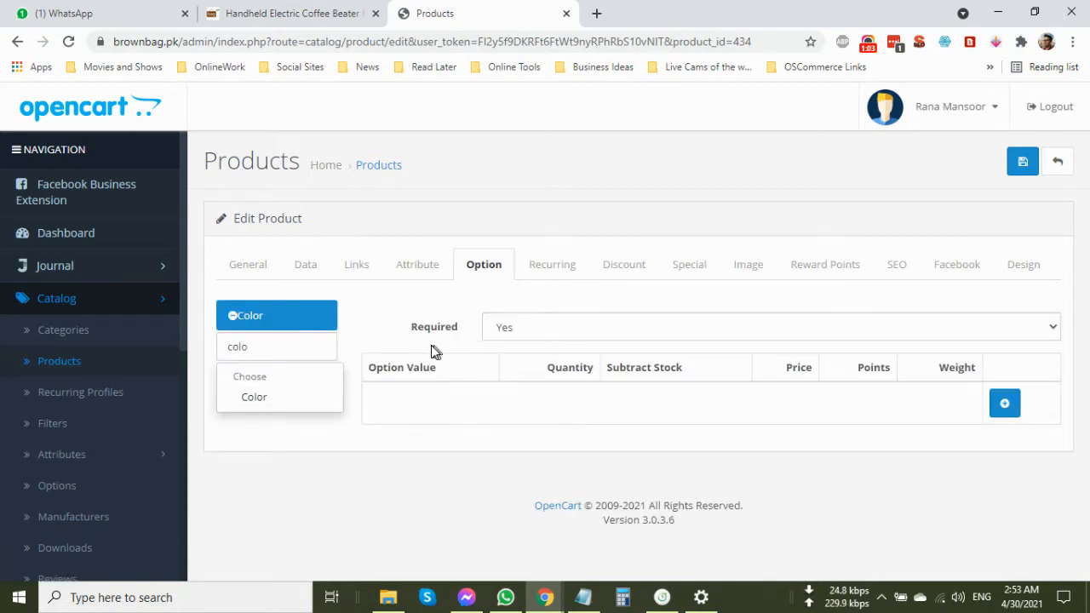
click(542, 336)
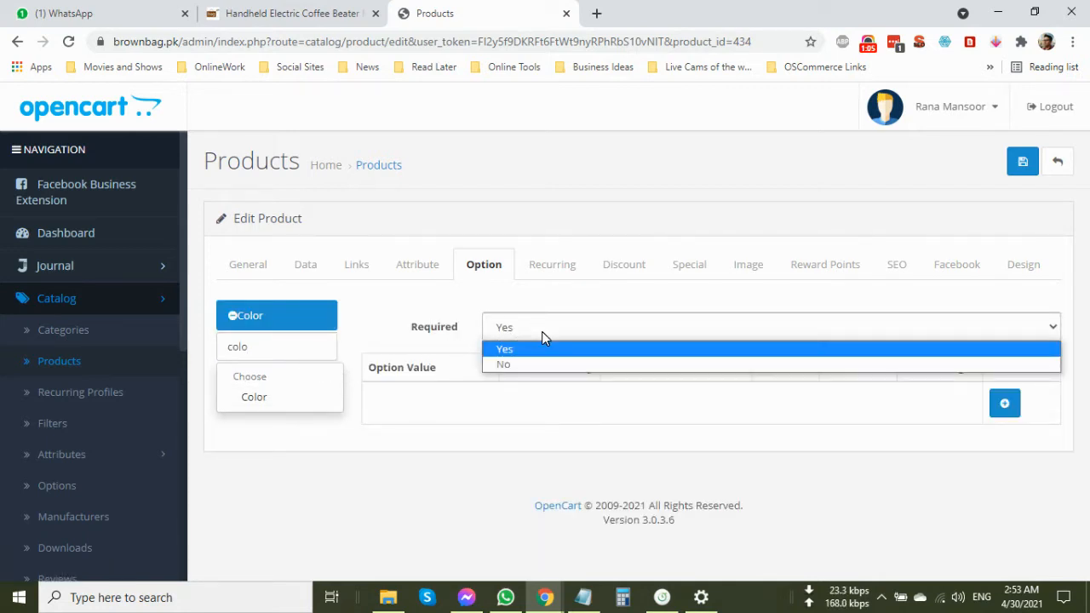
click(545, 340)
Add a Brown value to the Color option with a quantity of 50.
click(1005, 403)
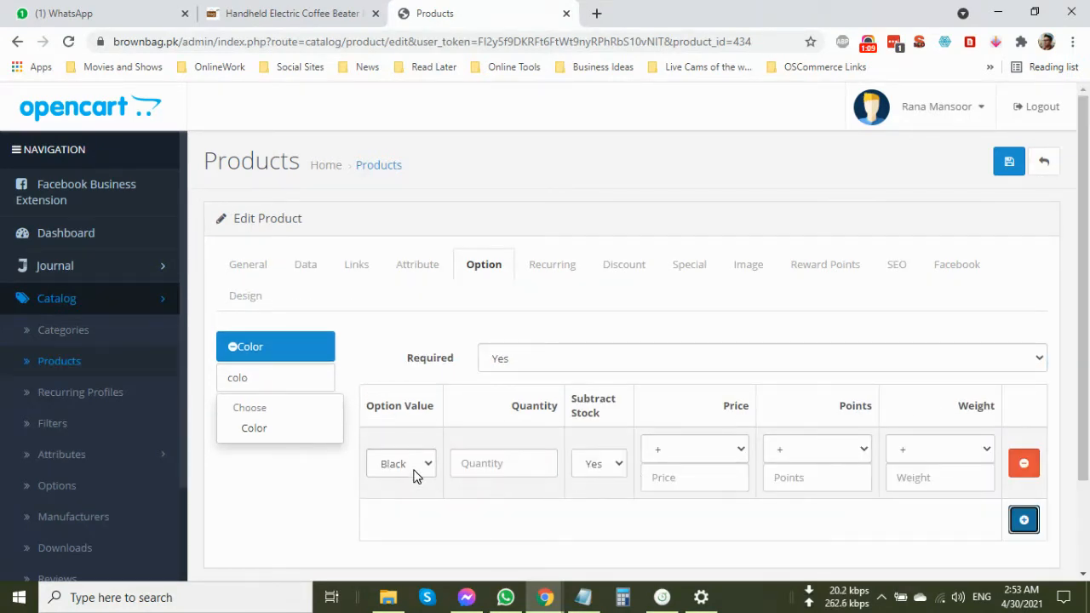
click(415, 474)
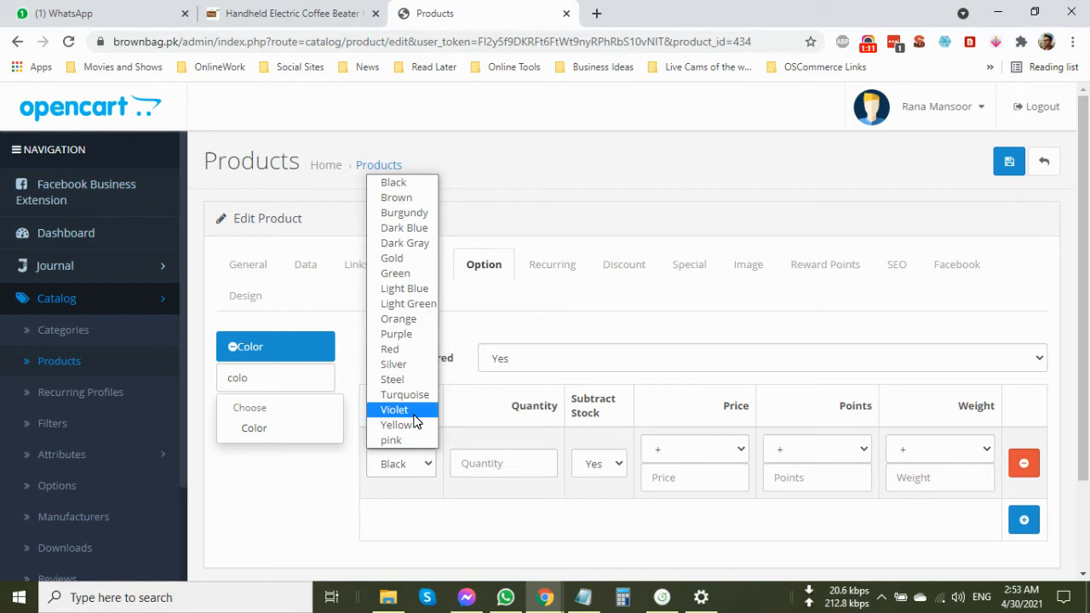
click(411, 200)
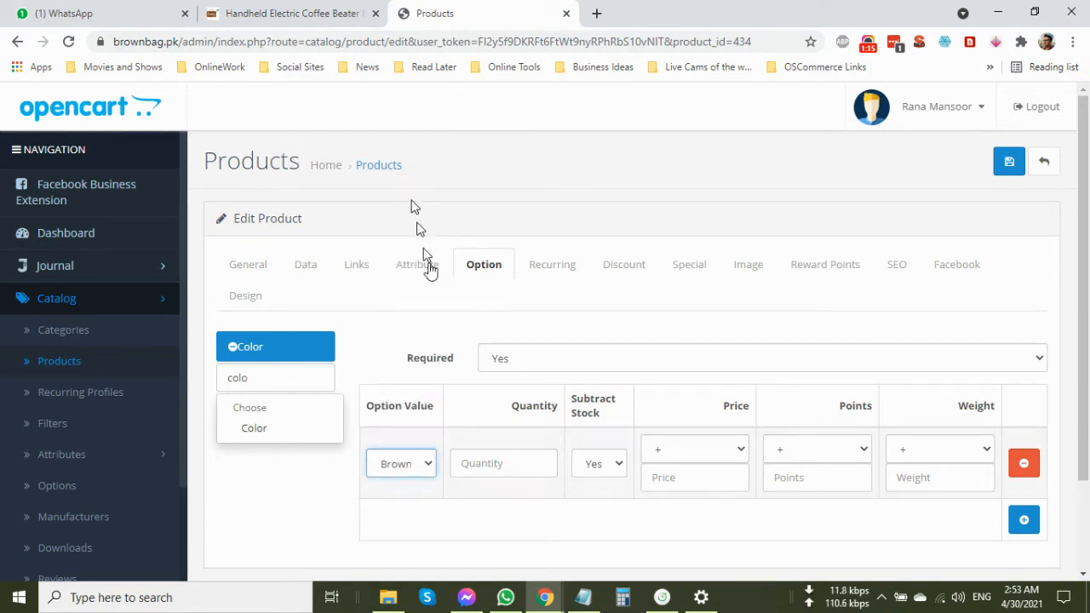
click(539, 461)
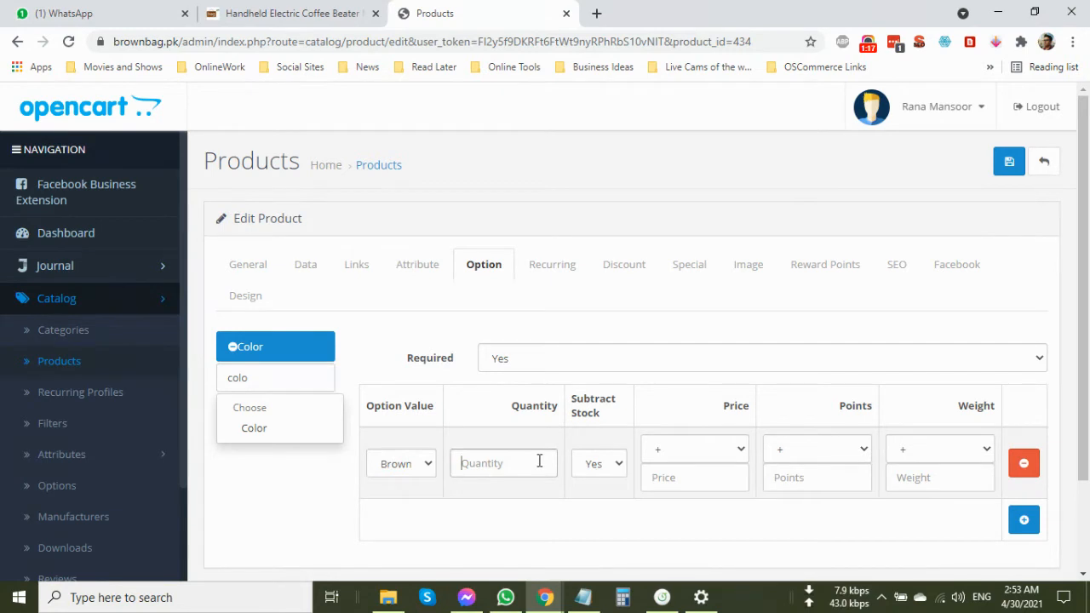
text(50)
click(539, 461)
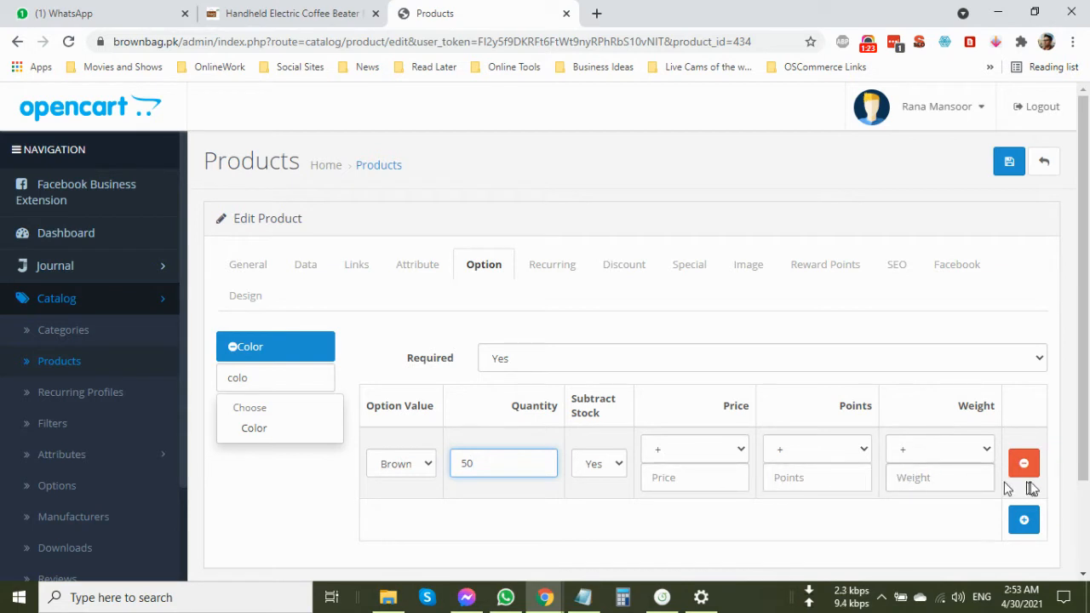
Add a Green color value with a quantity of 50, plus a third option value row.
click(1024, 521)
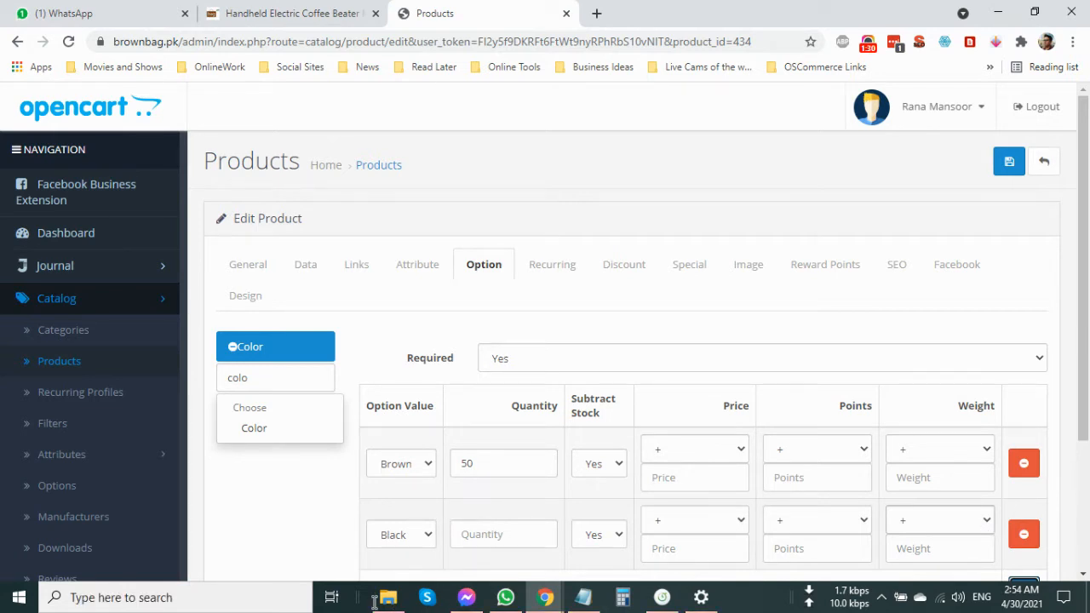
click(397, 540)
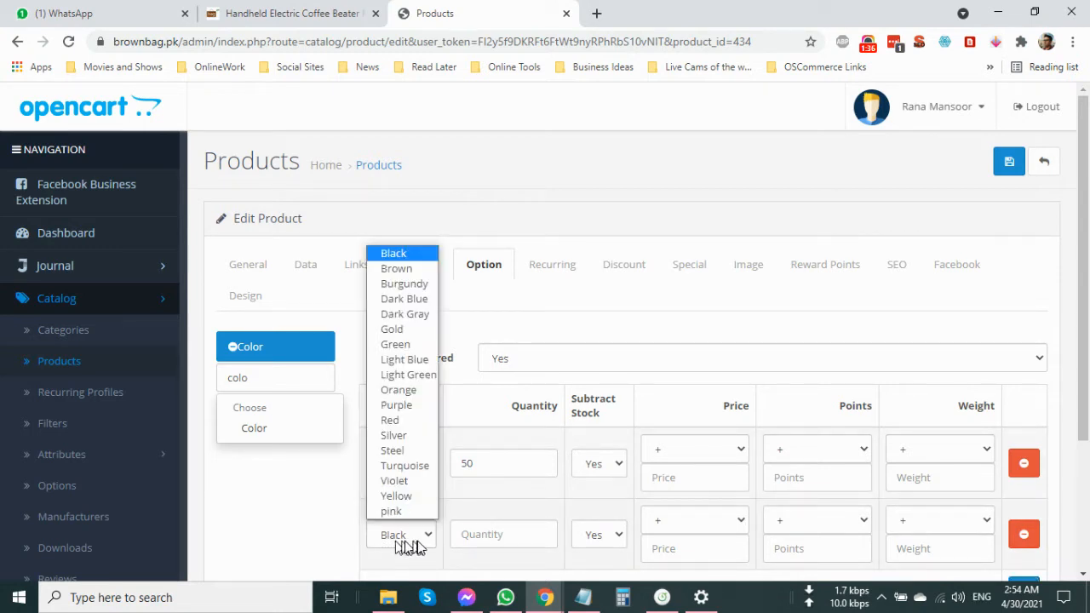
click(407, 343)
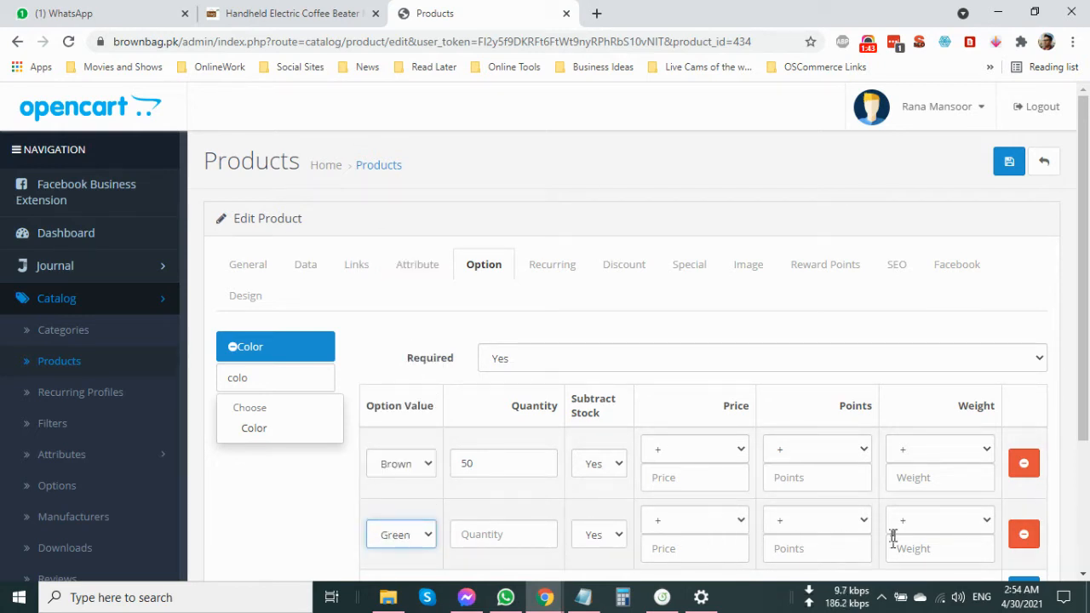
scroll(912, 528, down, 2)
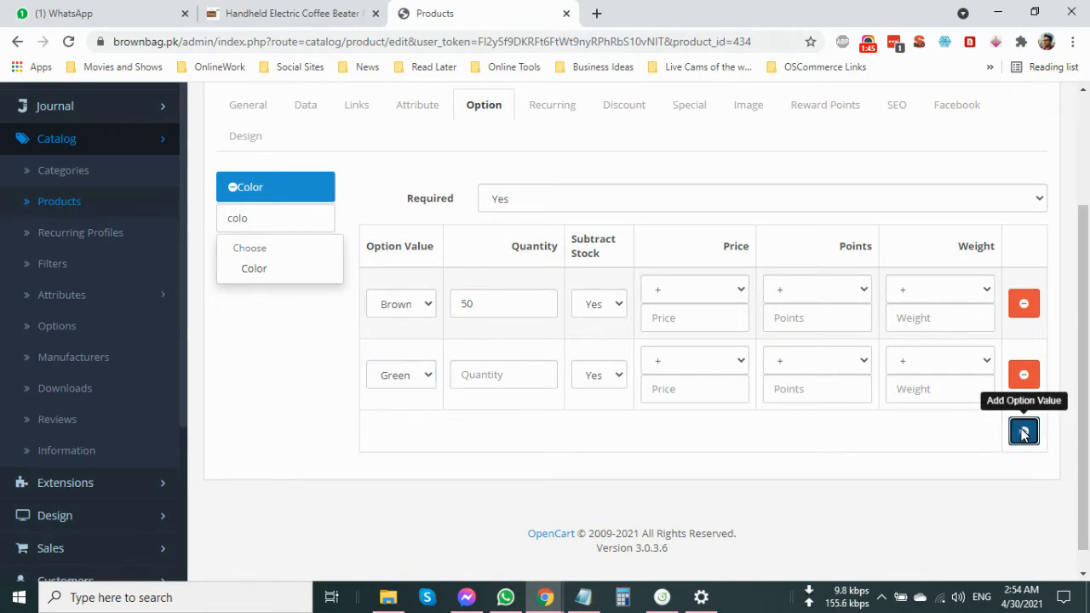
click(1024, 431)
click(471, 378)
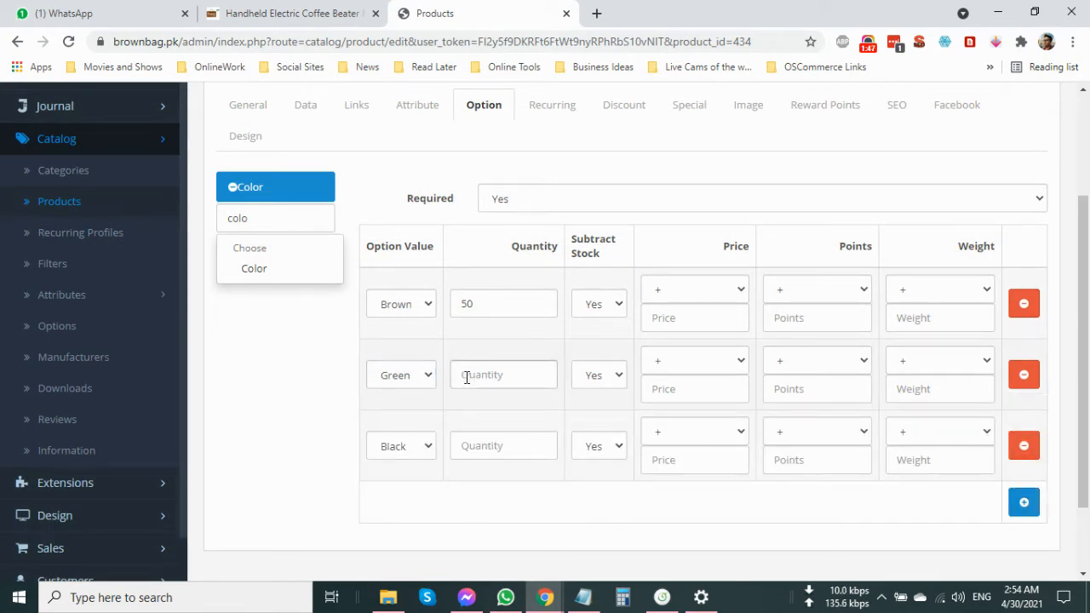
Set the third color value to Dark Blue with a quantity of 50 and add a fourth value row.
click(429, 447)
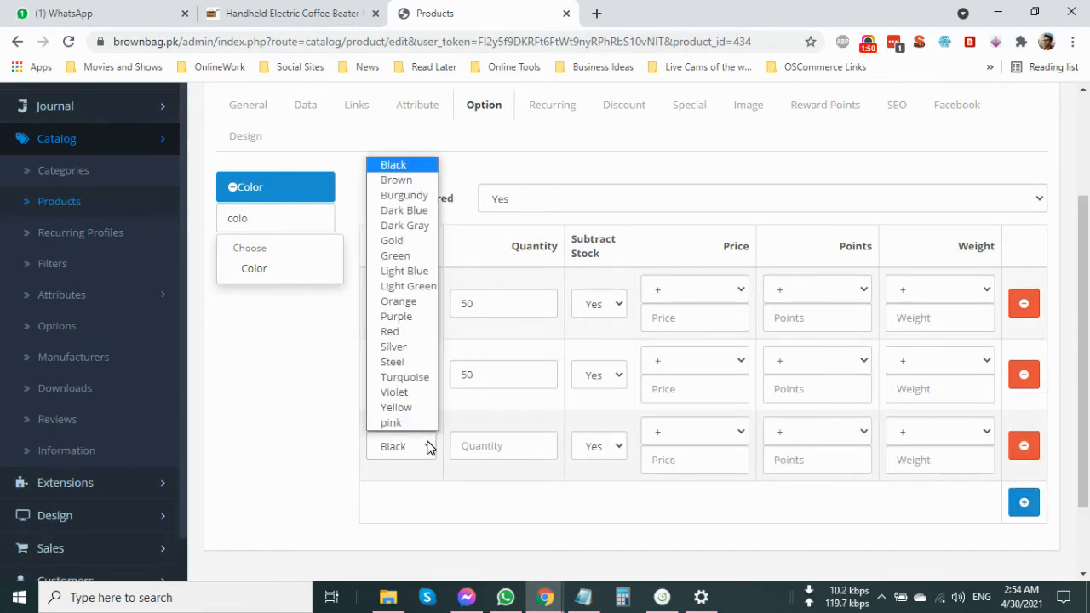
click(407, 216)
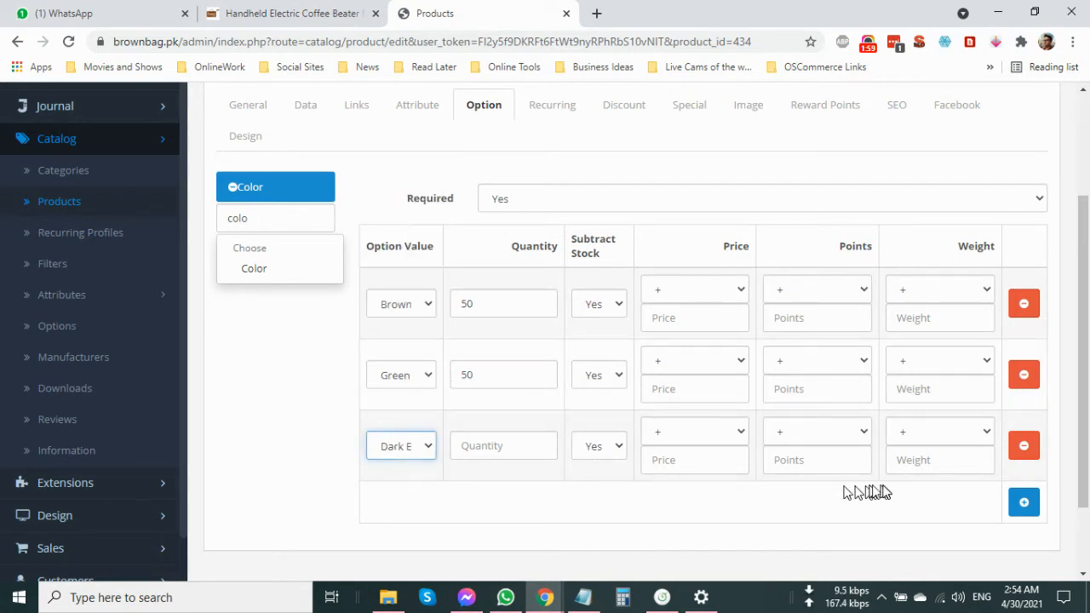
click(1023, 502)
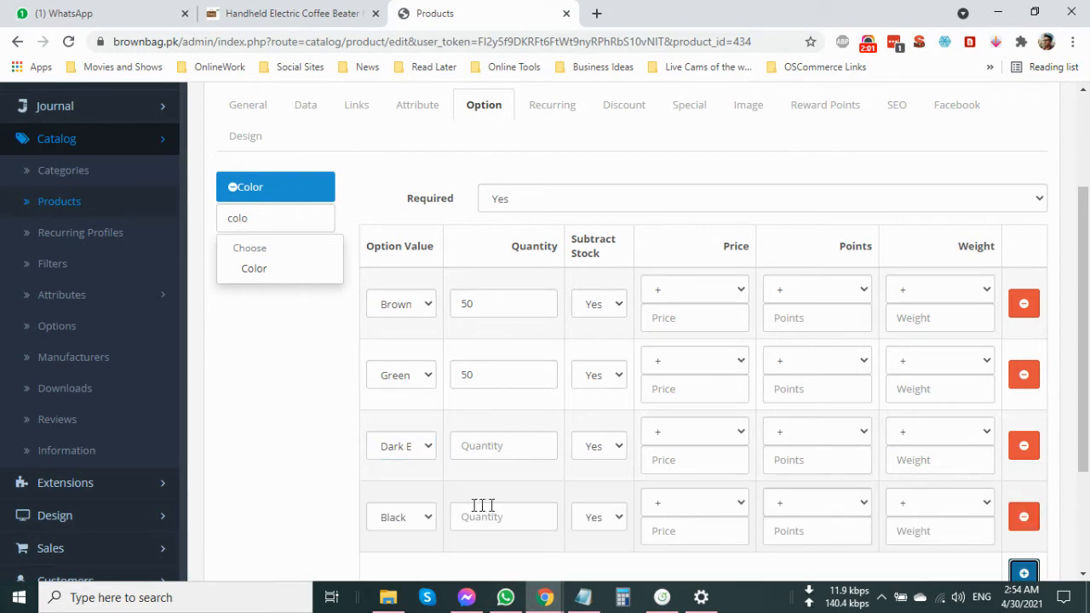
click(521, 448)
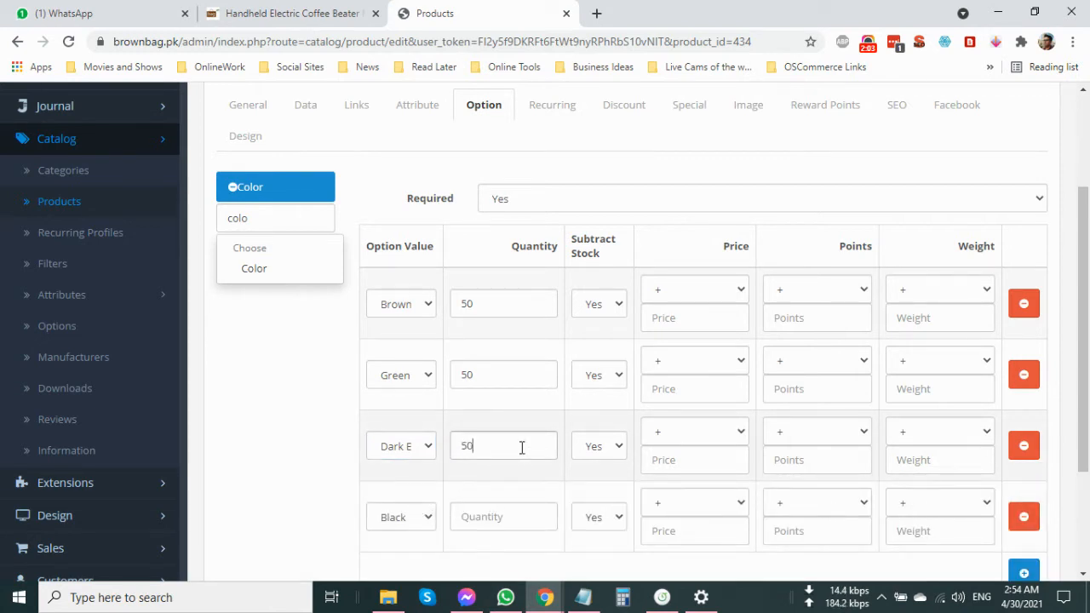
Check the product photos on the storefront page and set the fourth color value to pink.
click(394, 520)
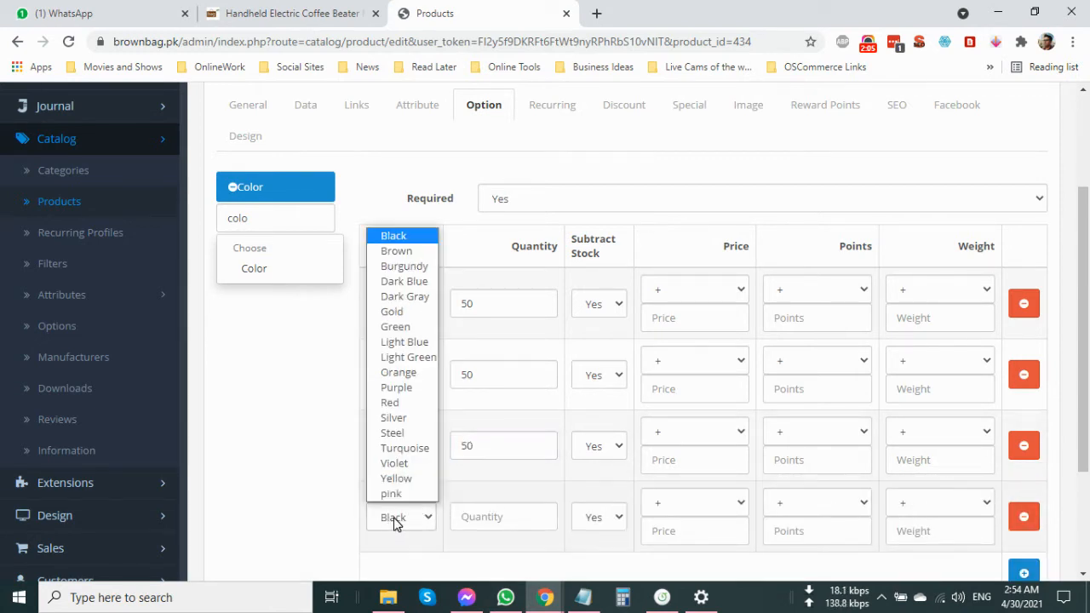
click(316, 496)
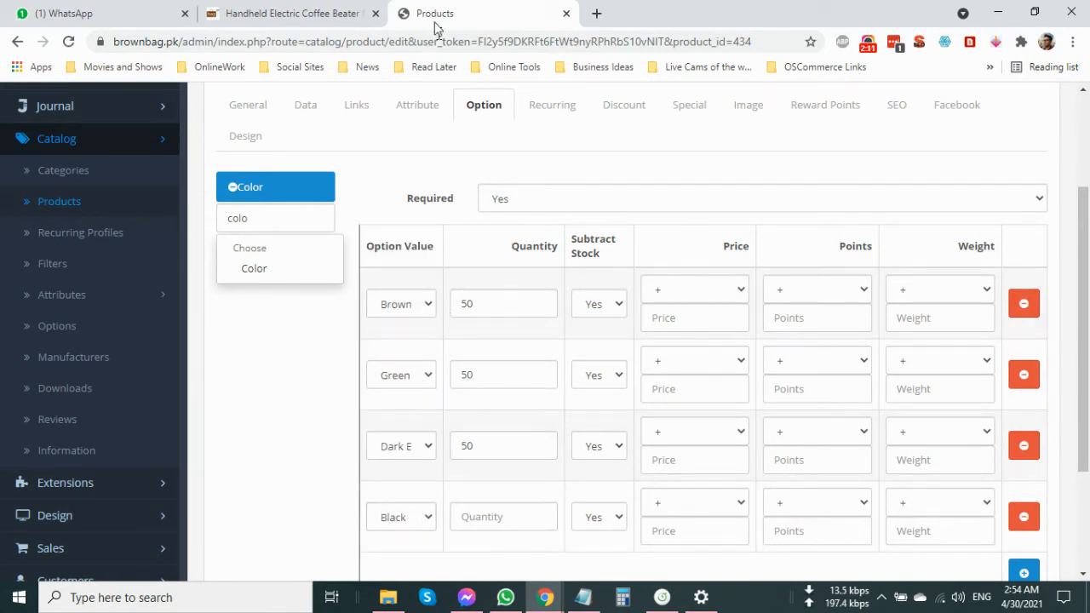
click(334, 12)
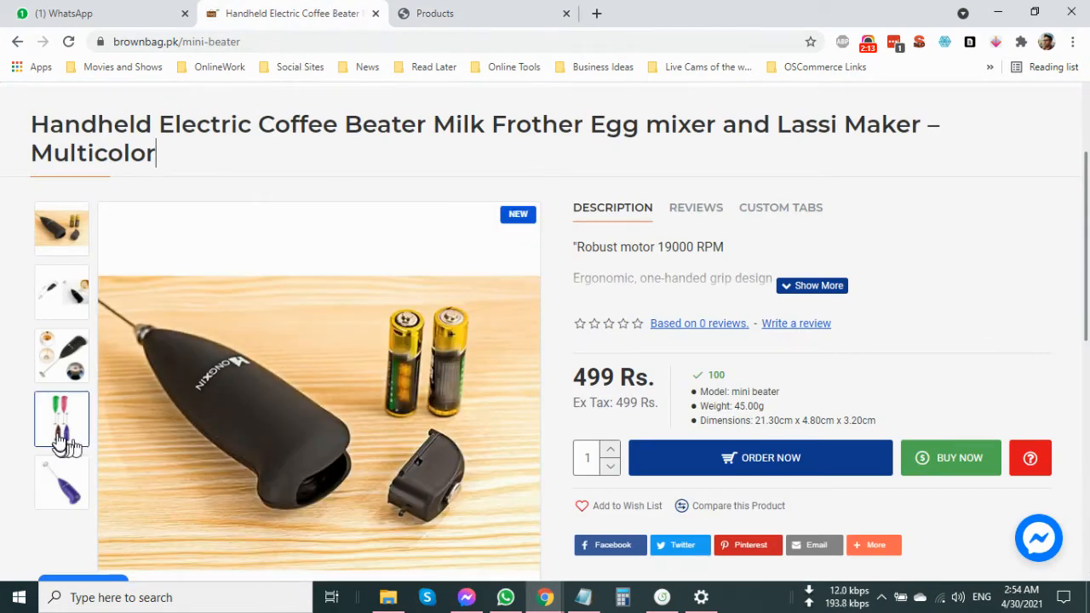
click(439, 18)
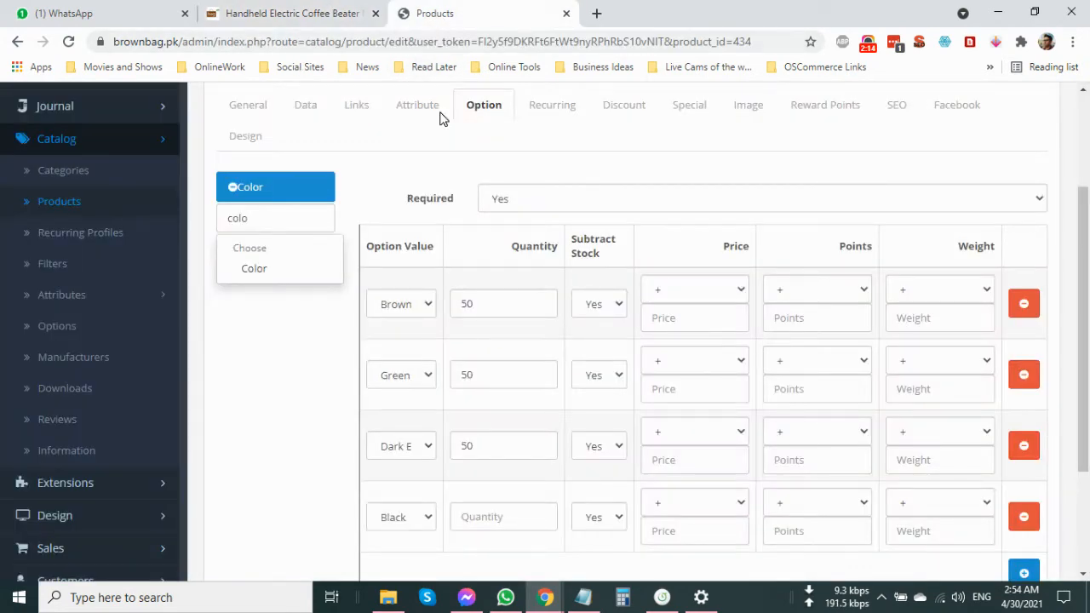
click(423, 524)
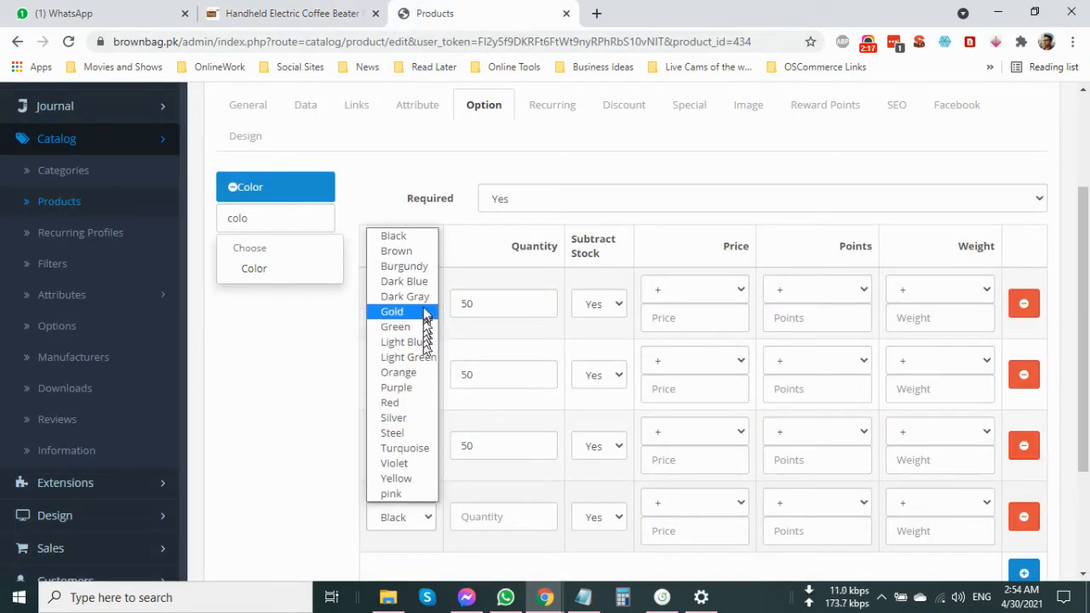
click(406, 499)
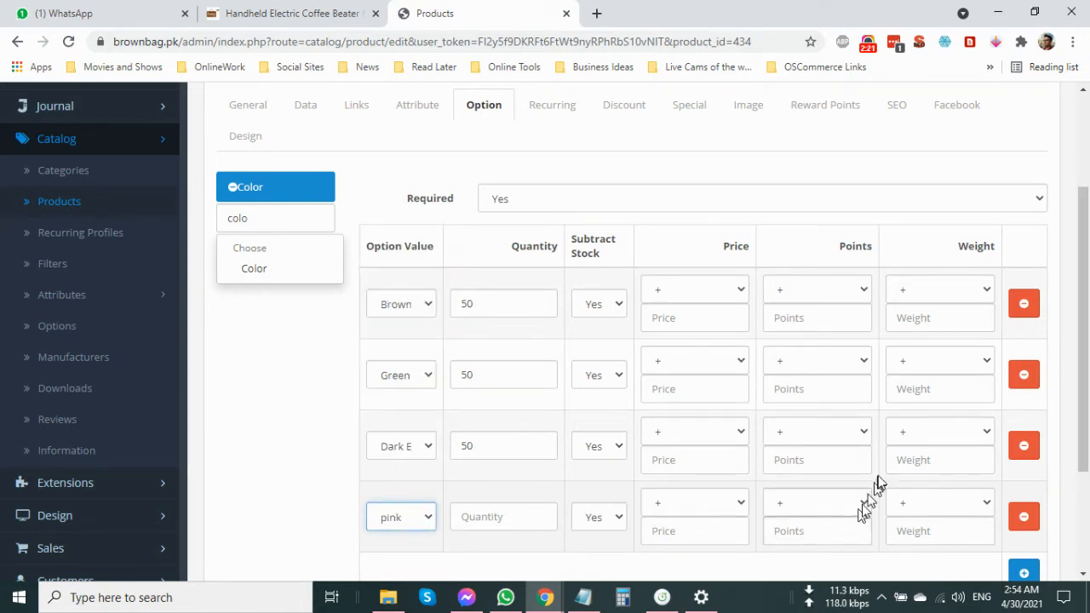
Review the list of color values and save the product.
scroll(875, 490, down, 2)
scroll(813, 420, up, 3)
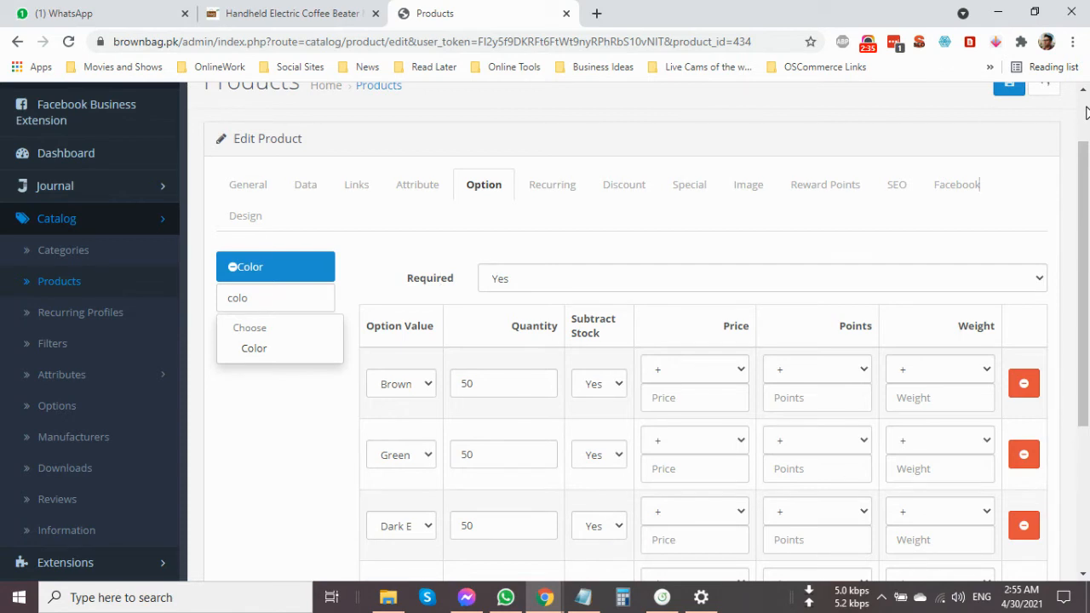
scroll(1086, 113, up, 1)
click(1021, 162)
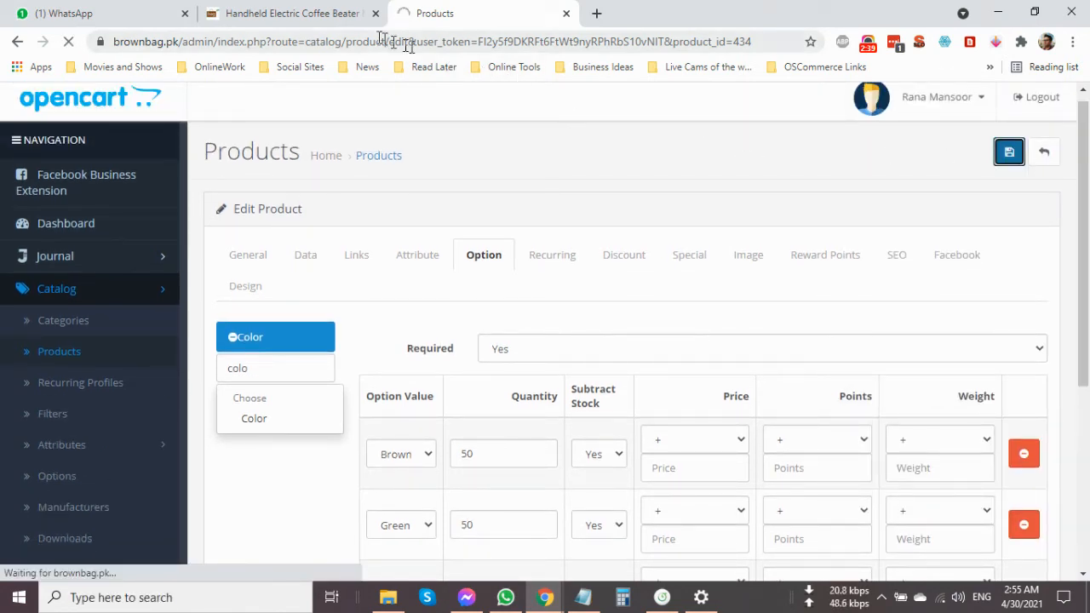
Reload the coffee beater's storefront page and check the color swatches shown for the Color option.
click(329, 21)
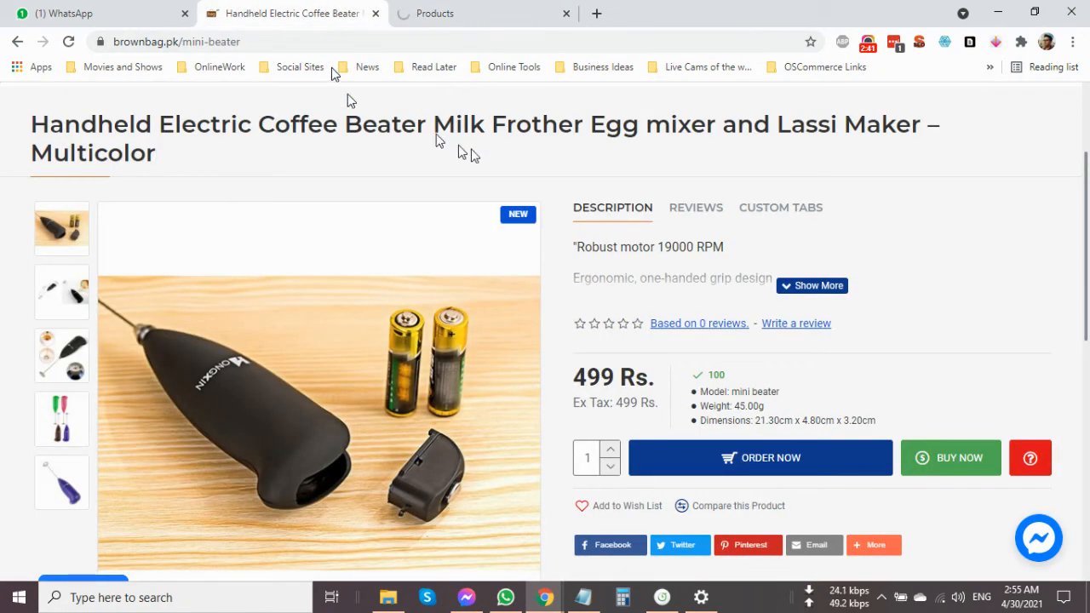
right_click(510, 155)
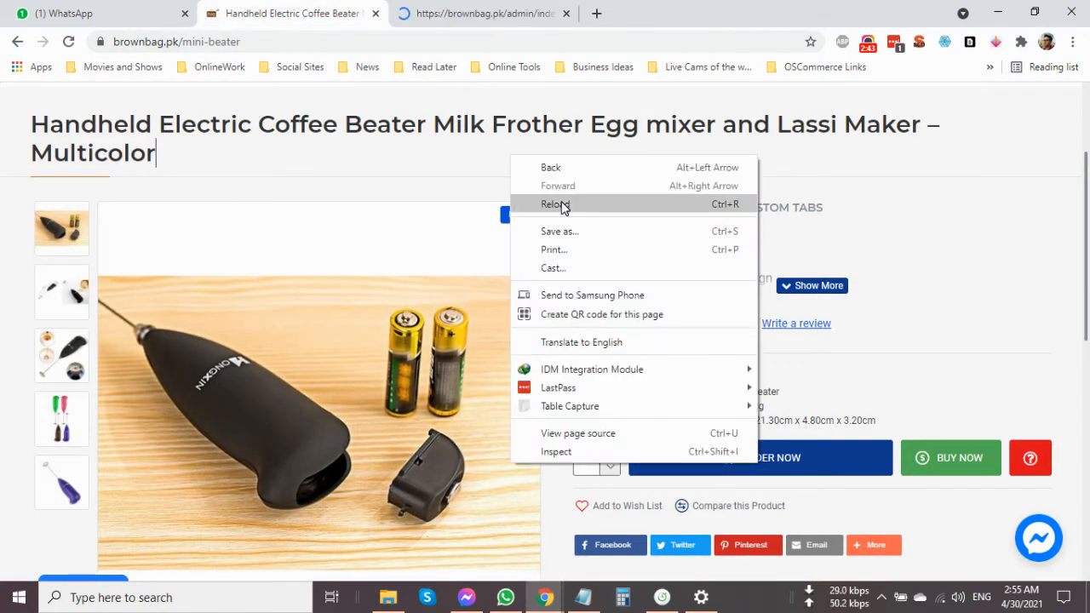
click(562, 205)
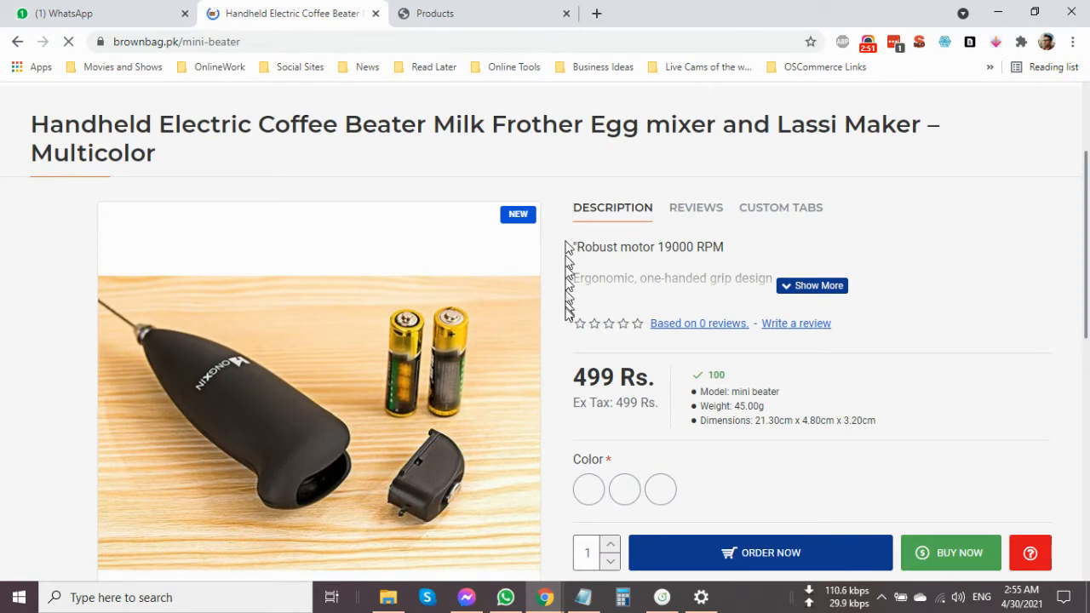
scroll(567, 369, down, 2)
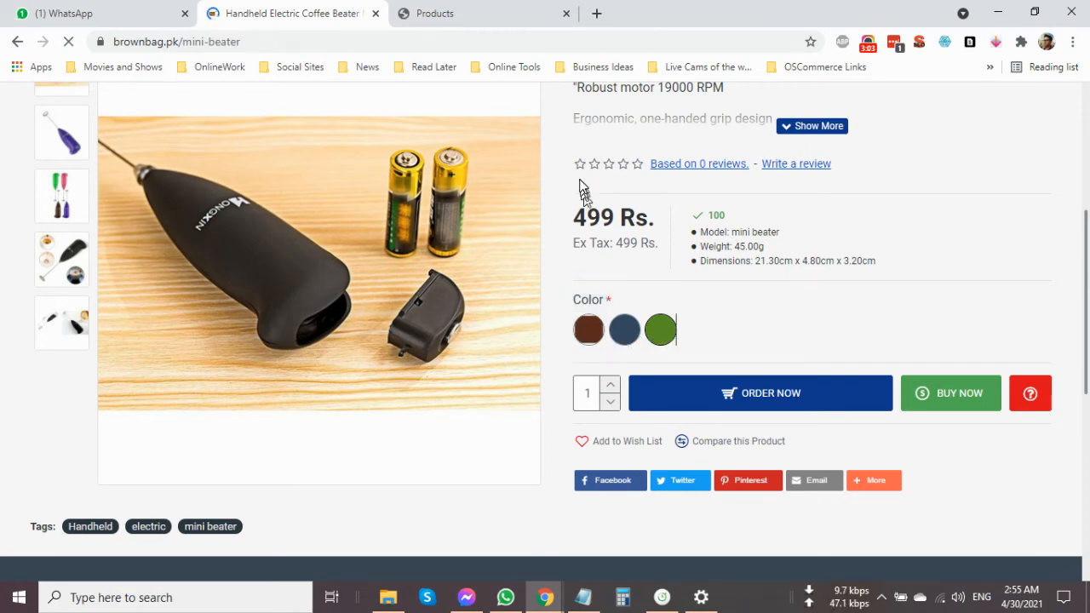
scroll(579, 188, up, 2)
Reopen the Handheld Electric Coffee Beater product for editing in the admin and show its options.
click(511, 19)
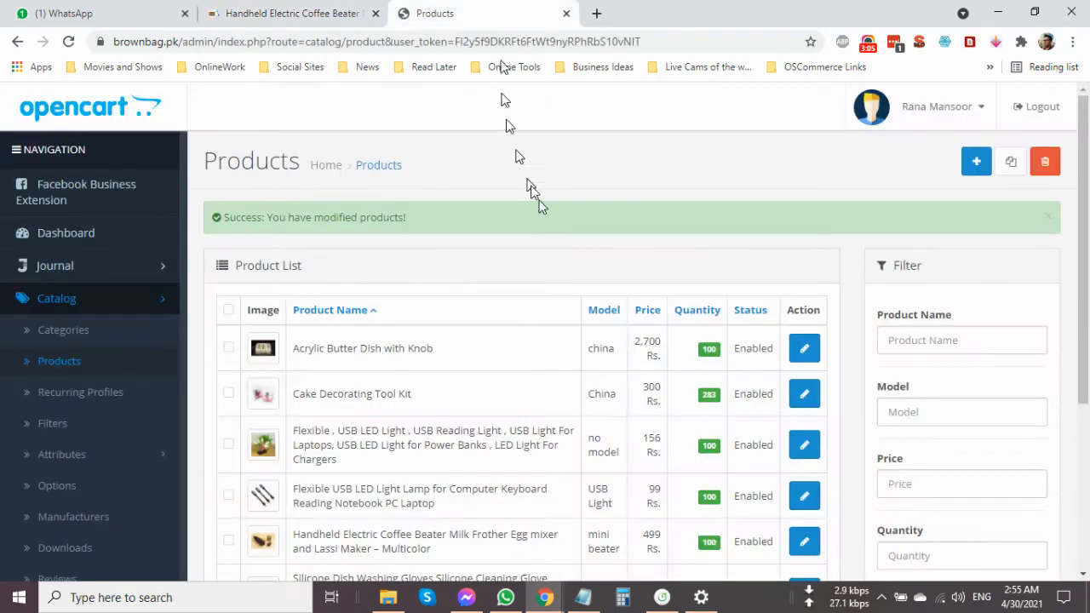
scroll(579, 323, down, 3)
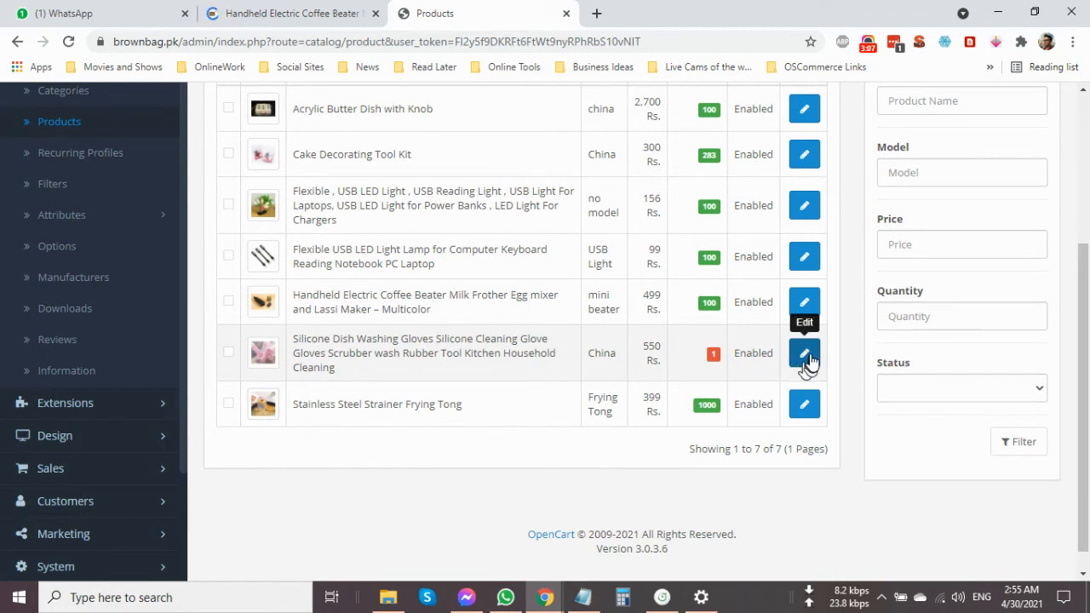
click(807, 302)
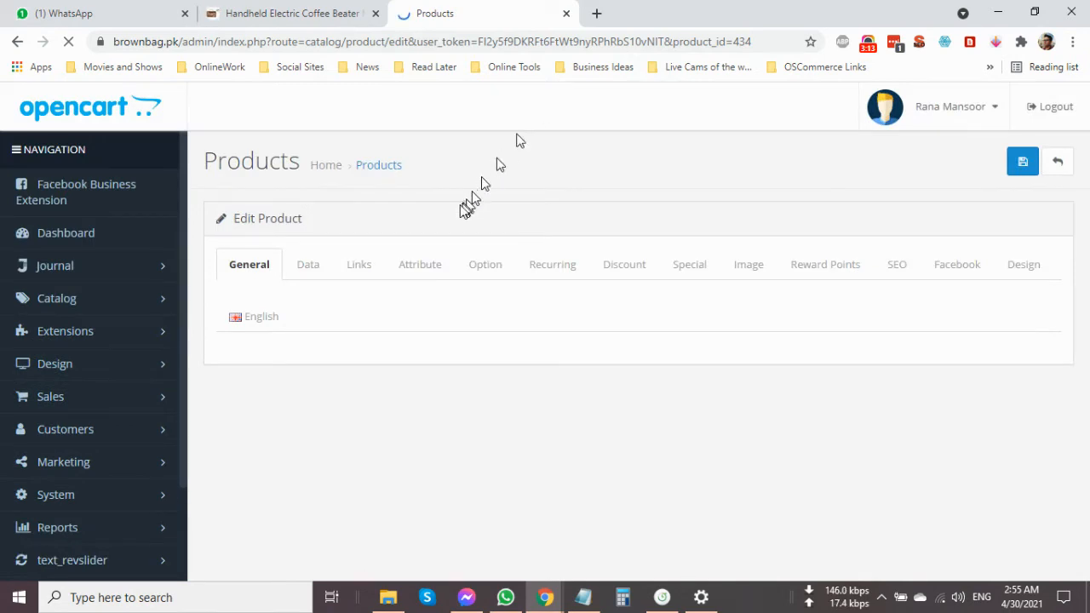
click(485, 272)
Set the pink color value's quantity to 50 and save the product.
scroll(518, 383, down, 3)
click(466, 438)
text(50)
click(528, 374)
drag(518, 375, 443, 382)
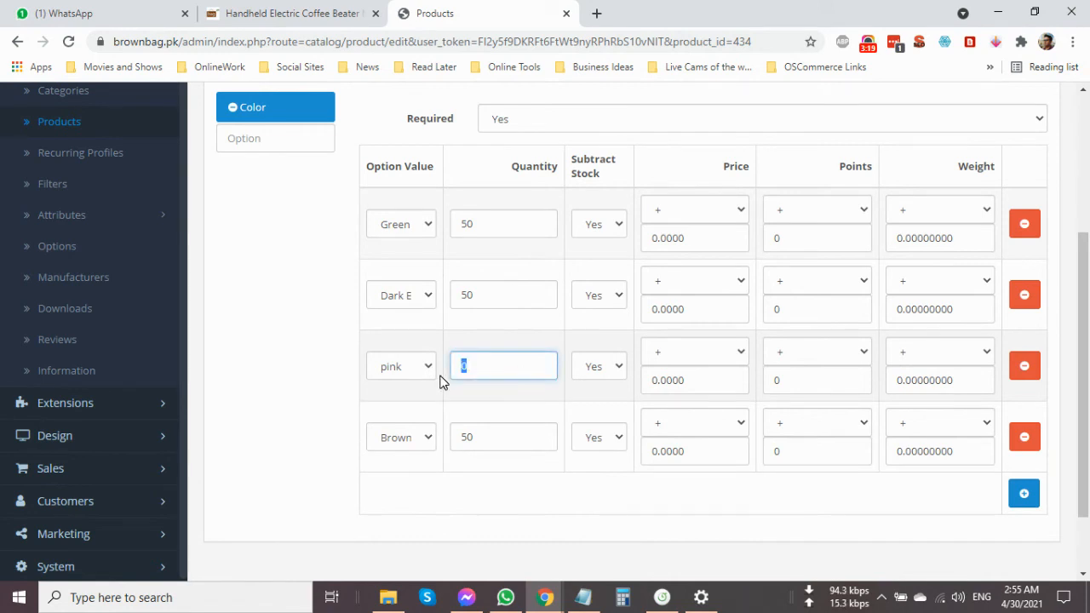
scroll(706, 353, up, 5)
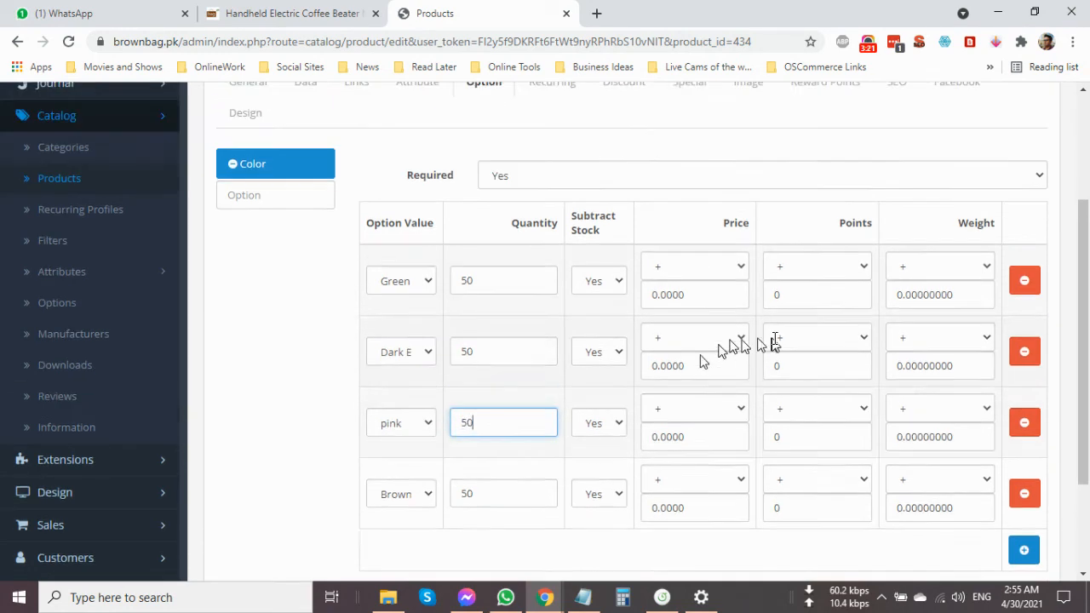
click(1009, 163)
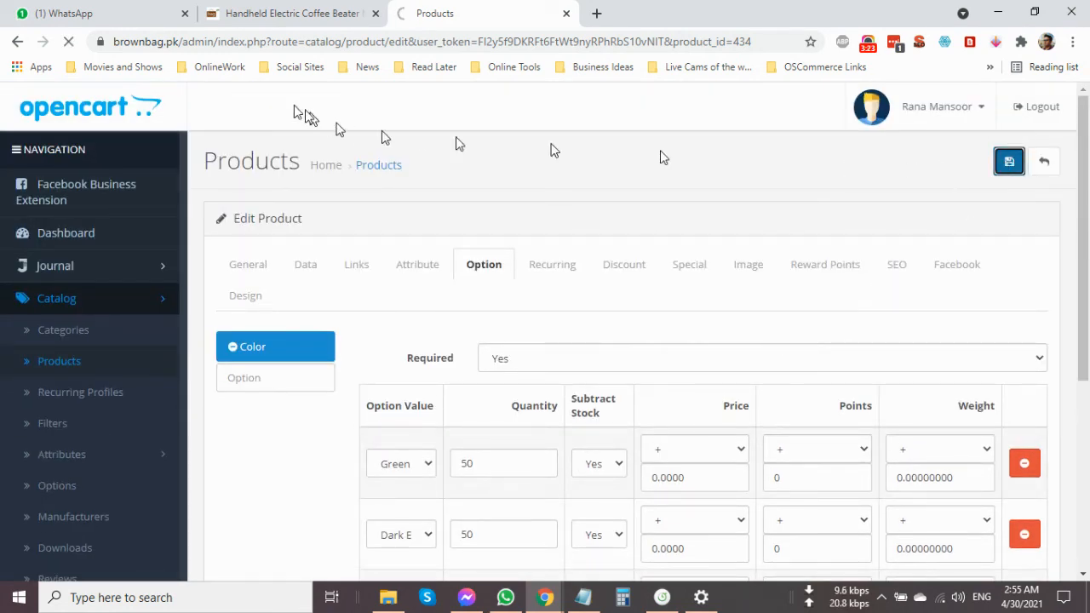
Reload the product's storefront page and check that all the color swatches, including pink, are offered.
click(257, 17)
right_click(908, 190)
click(939, 234)
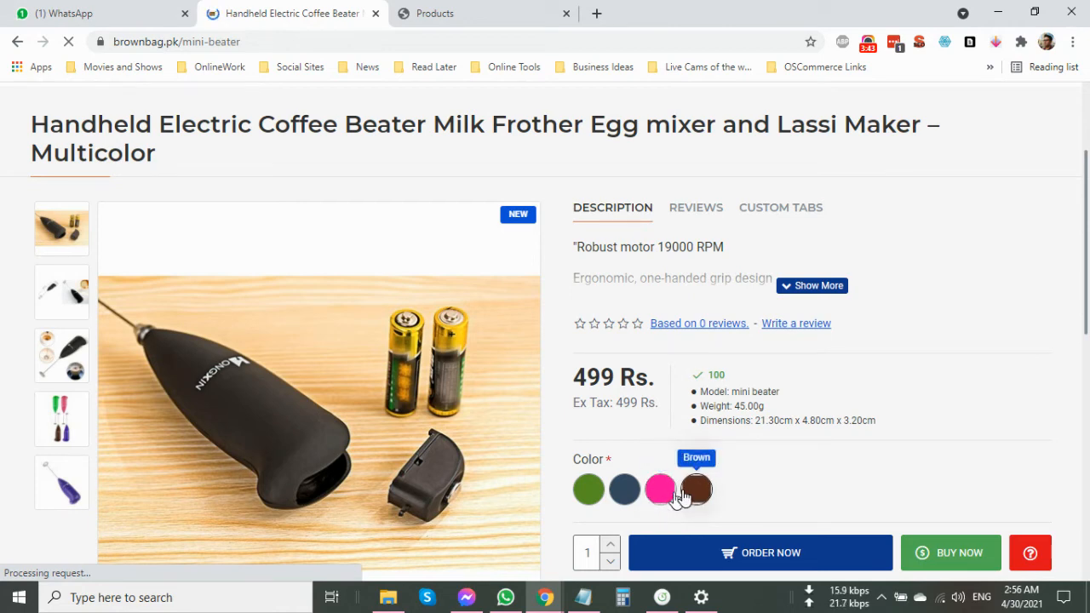
scroll(753, 457, down, 2)
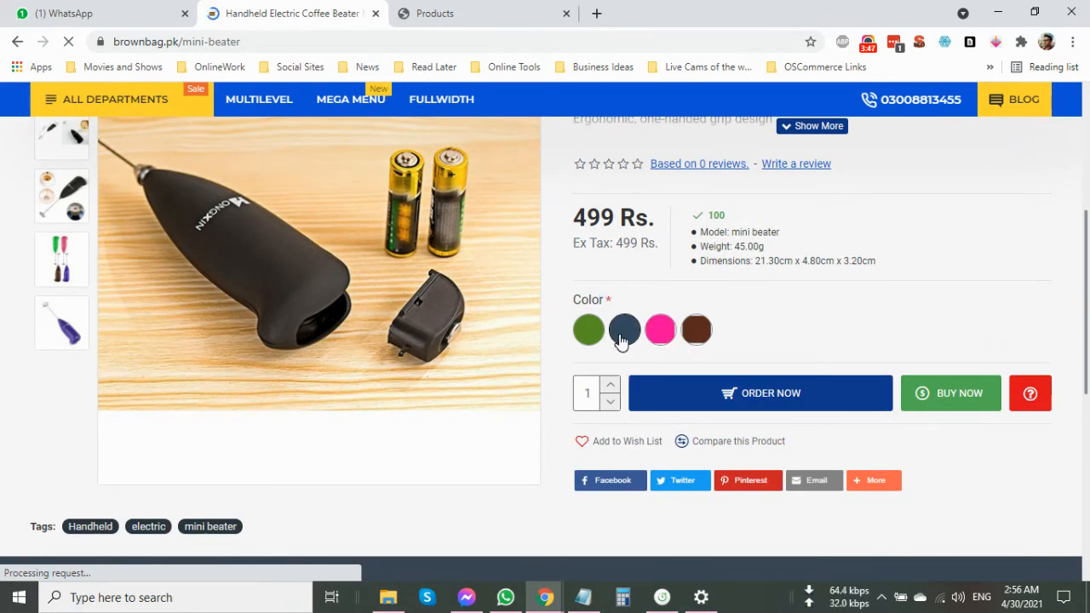
Order one coffee beater from its storefront page and check the shopping cart.
click(691, 392)
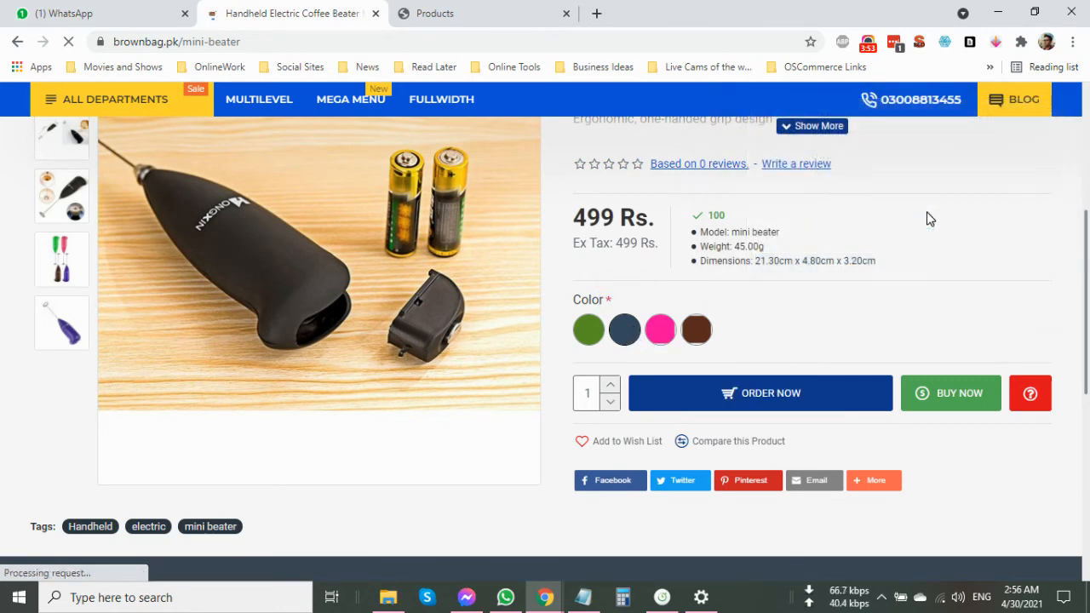
scroll(982, 143, up, 4)
mouse_move(989, 155)
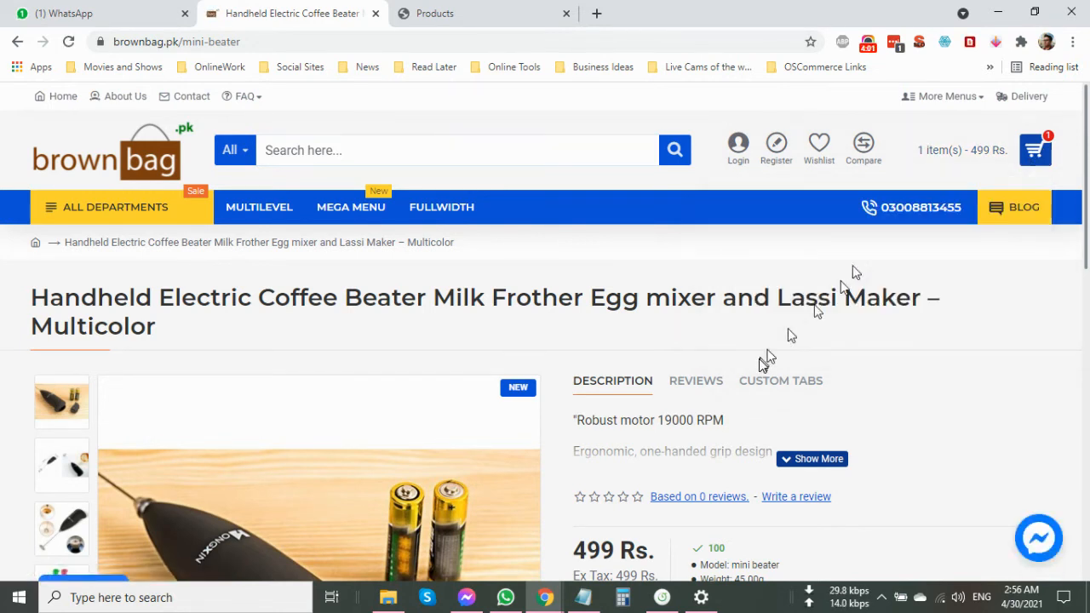
Inspect the color swatches again, add a second coffee beater to the cart and check the updated cart.
scroll(706, 377, down, 4)
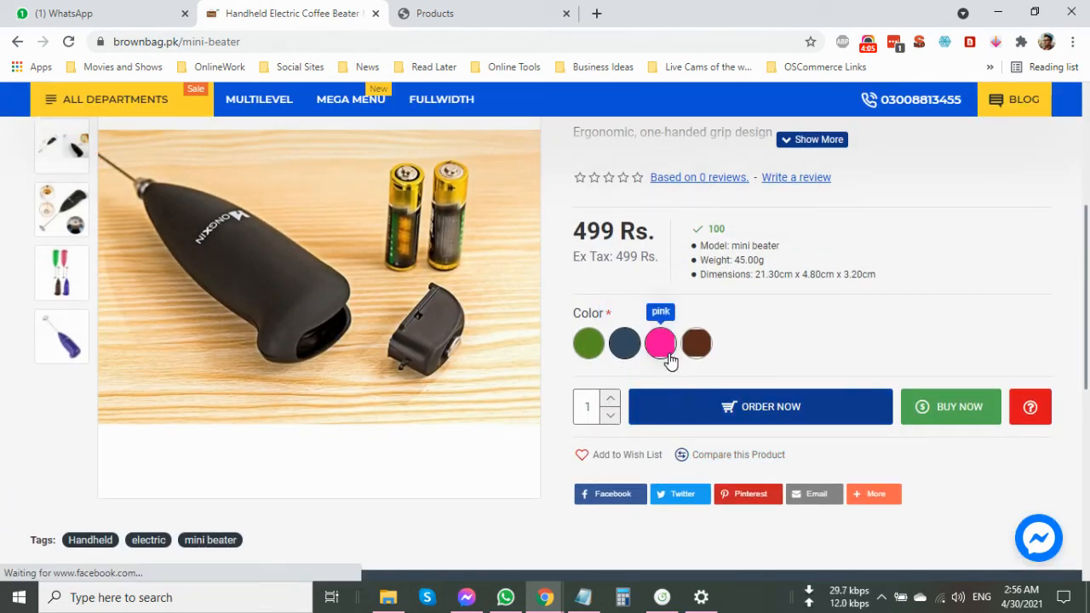
click(705, 402)
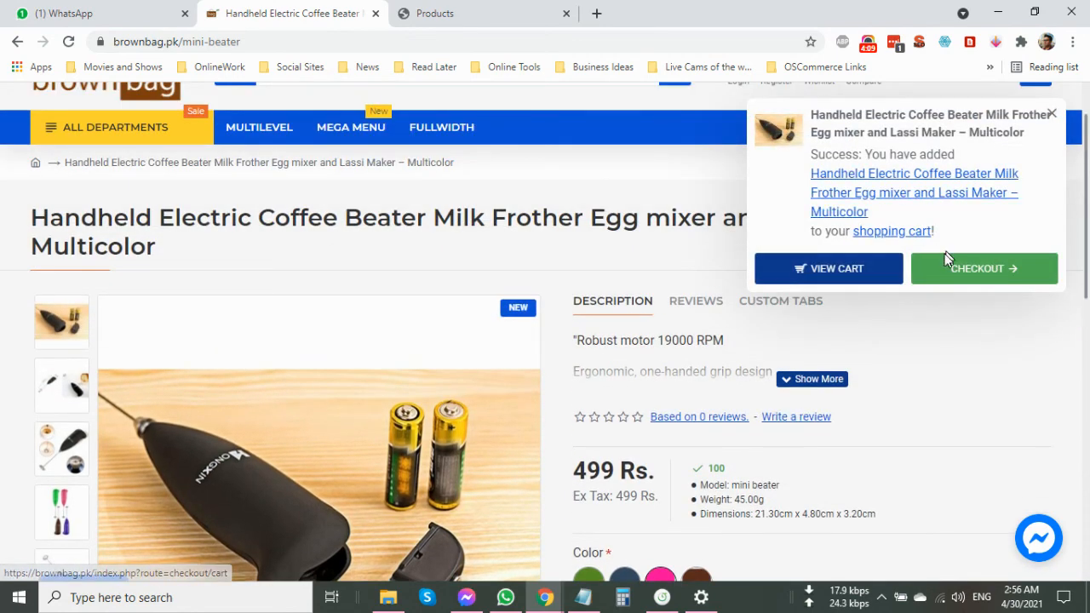
scroll(988, 187, up, 1)
mouse_move(1044, 153)
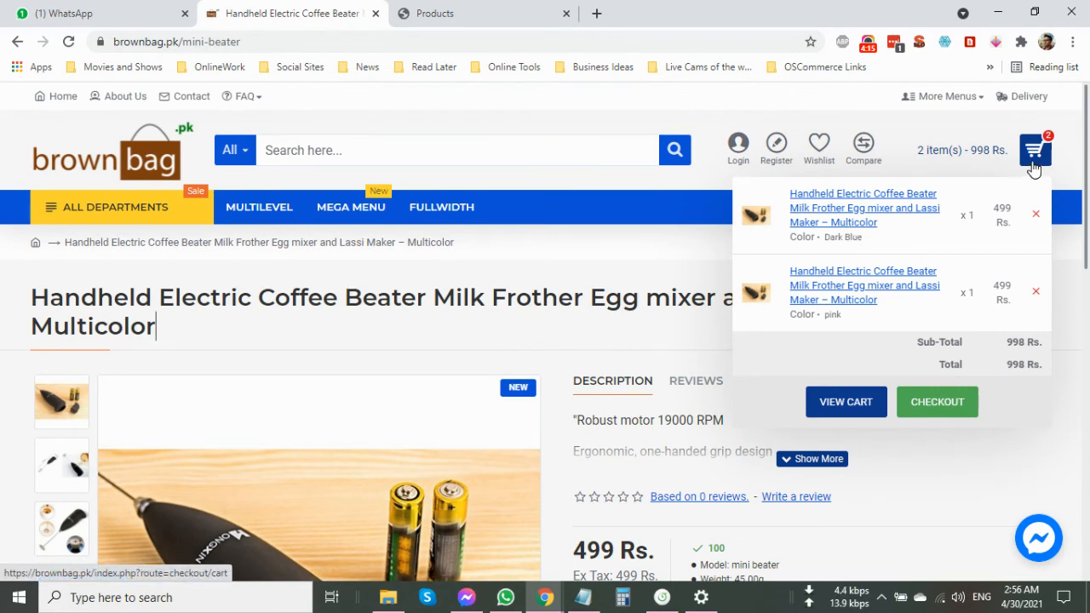
Return to the store admin and open the Color option from the catalog's options for editing.
click(477, 25)
scroll(88, 412, down, 1)
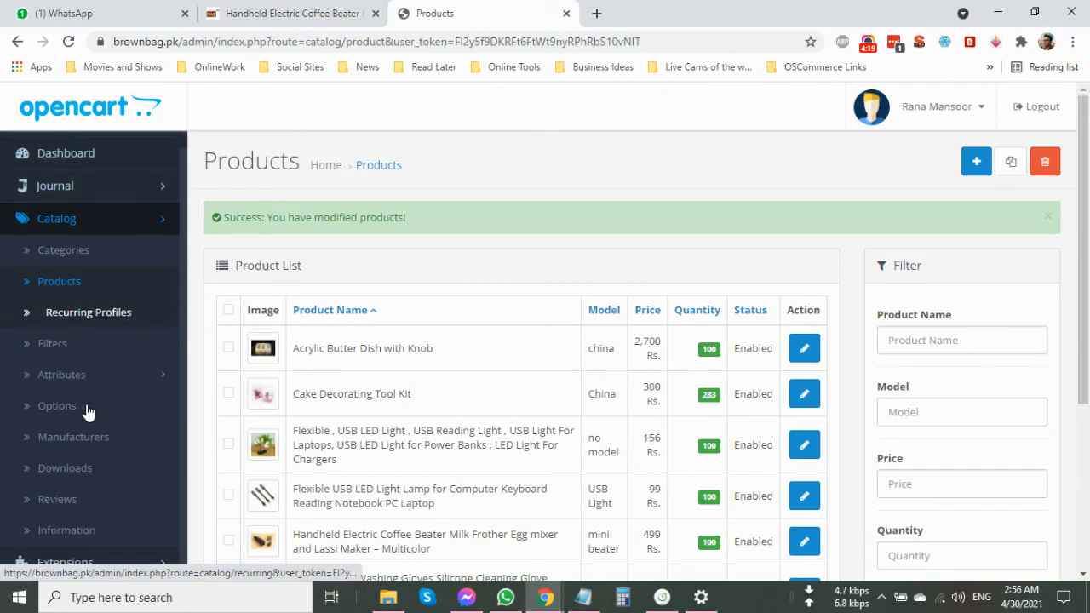
click(86, 405)
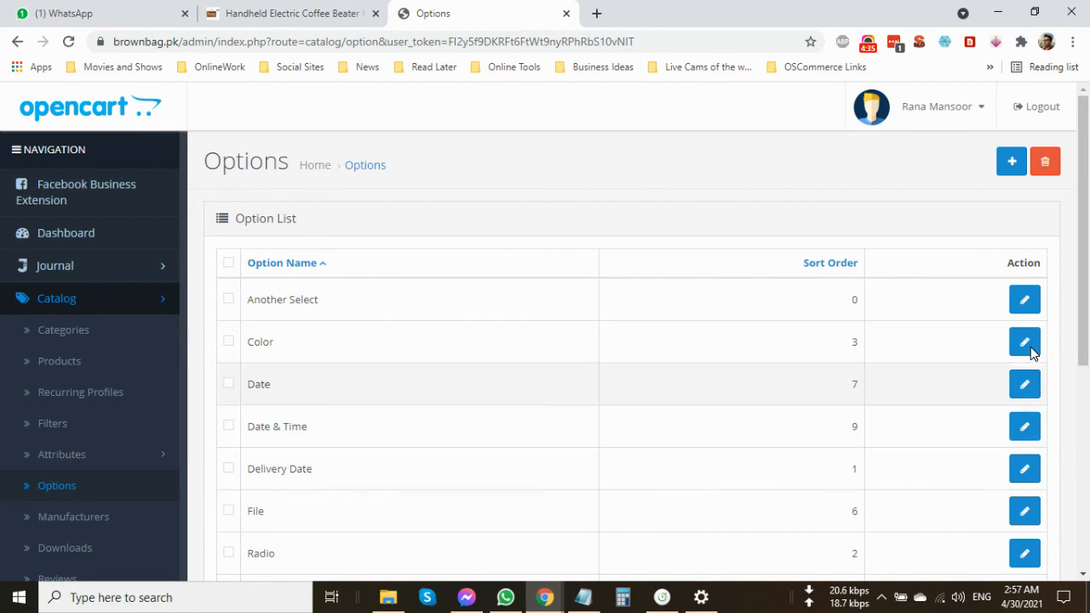
click(1025, 344)
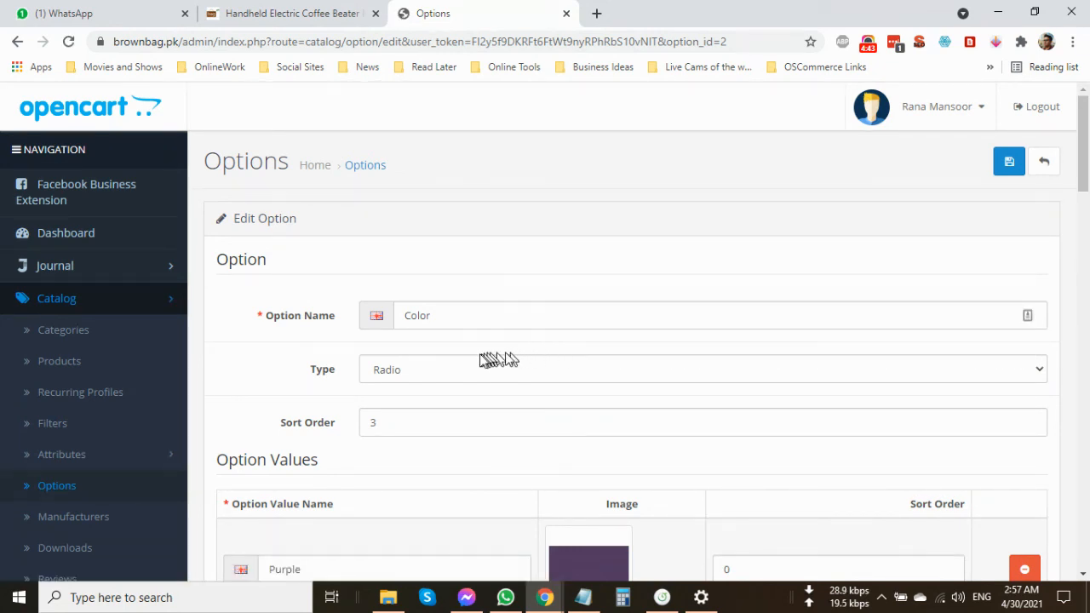
Capitalize the pink option value's name as Pink and look through the color values below it.
scroll(341, 420, down, 3)
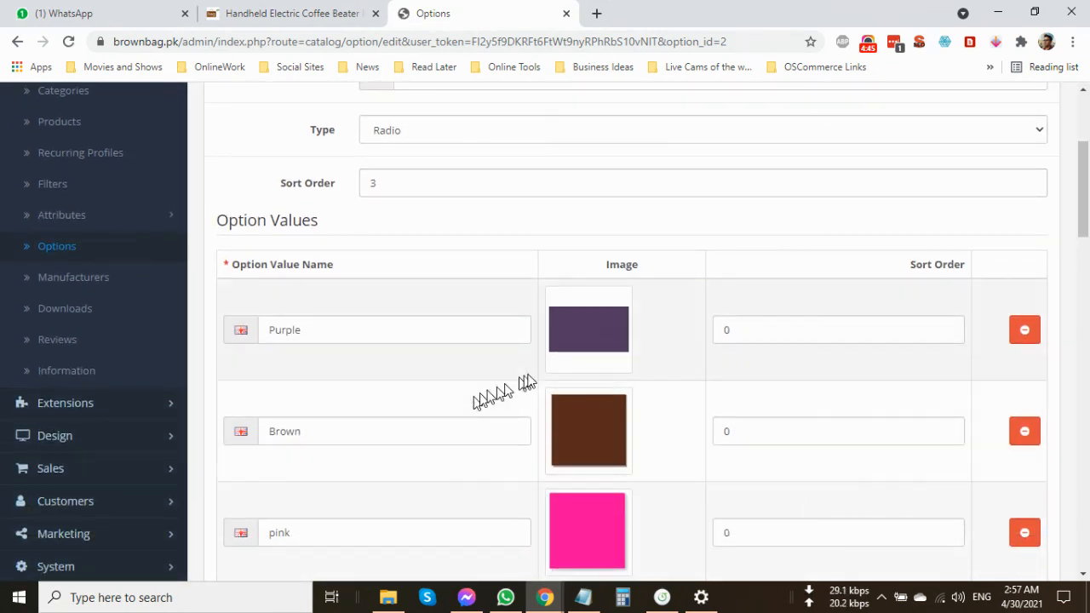
scroll(582, 360, down, 3)
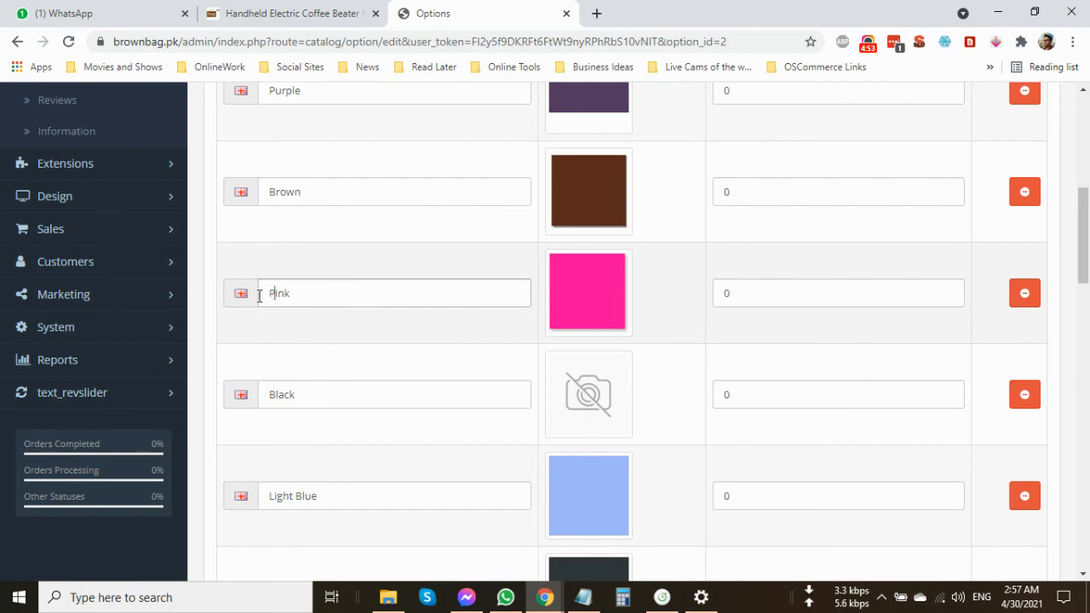
click(259, 296)
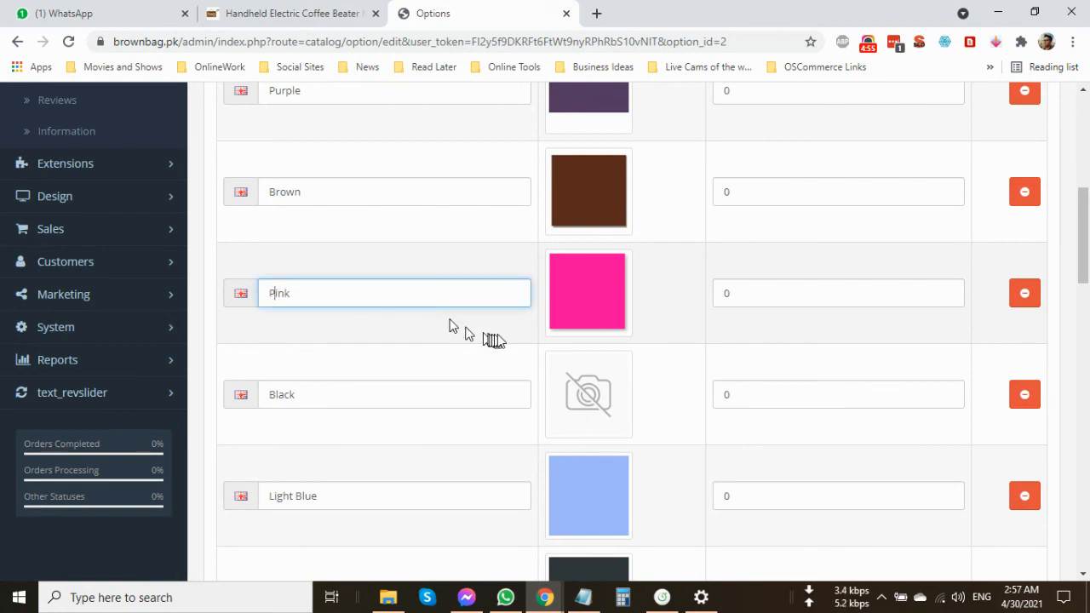
scroll(689, 400, down, 1)
scroll(687, 397, down, 15)
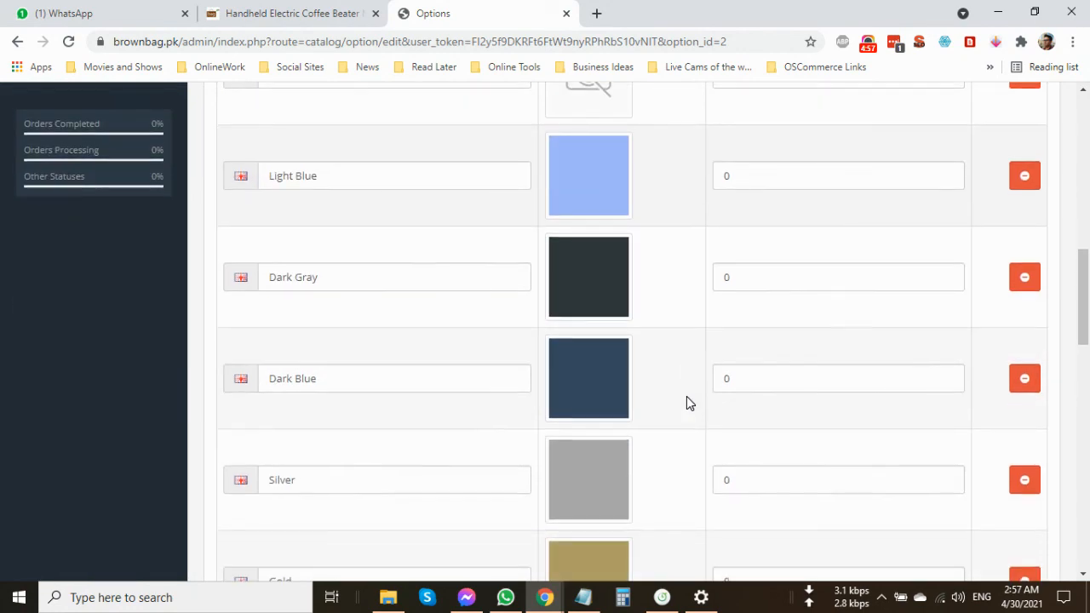